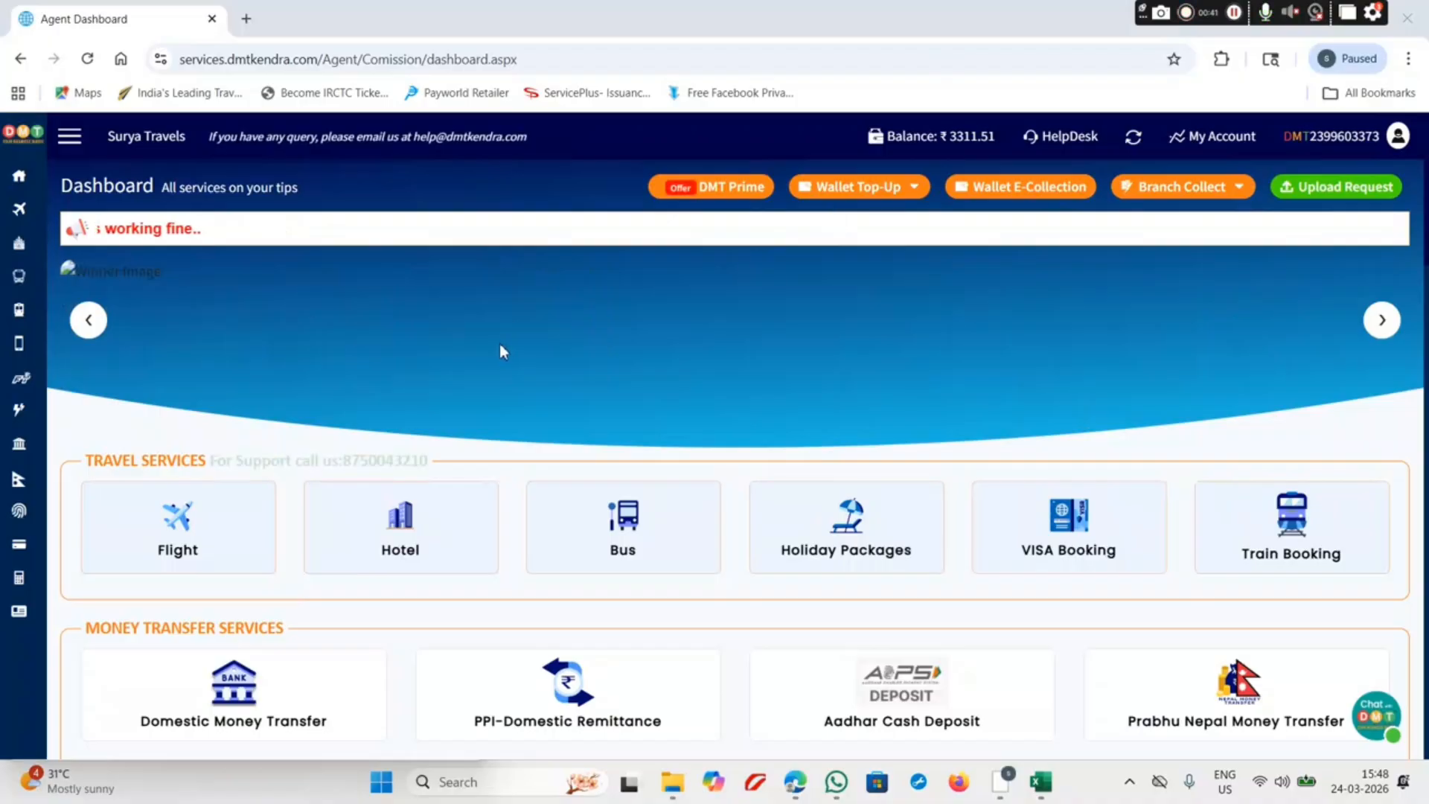
Step: Scroll the Agent Dashboard down to the Business Report chart and the View Ledger card
{"action": "scroll", "coordinate": [499, 346], "scroll_direction": "down", "scroll_amount": 20}
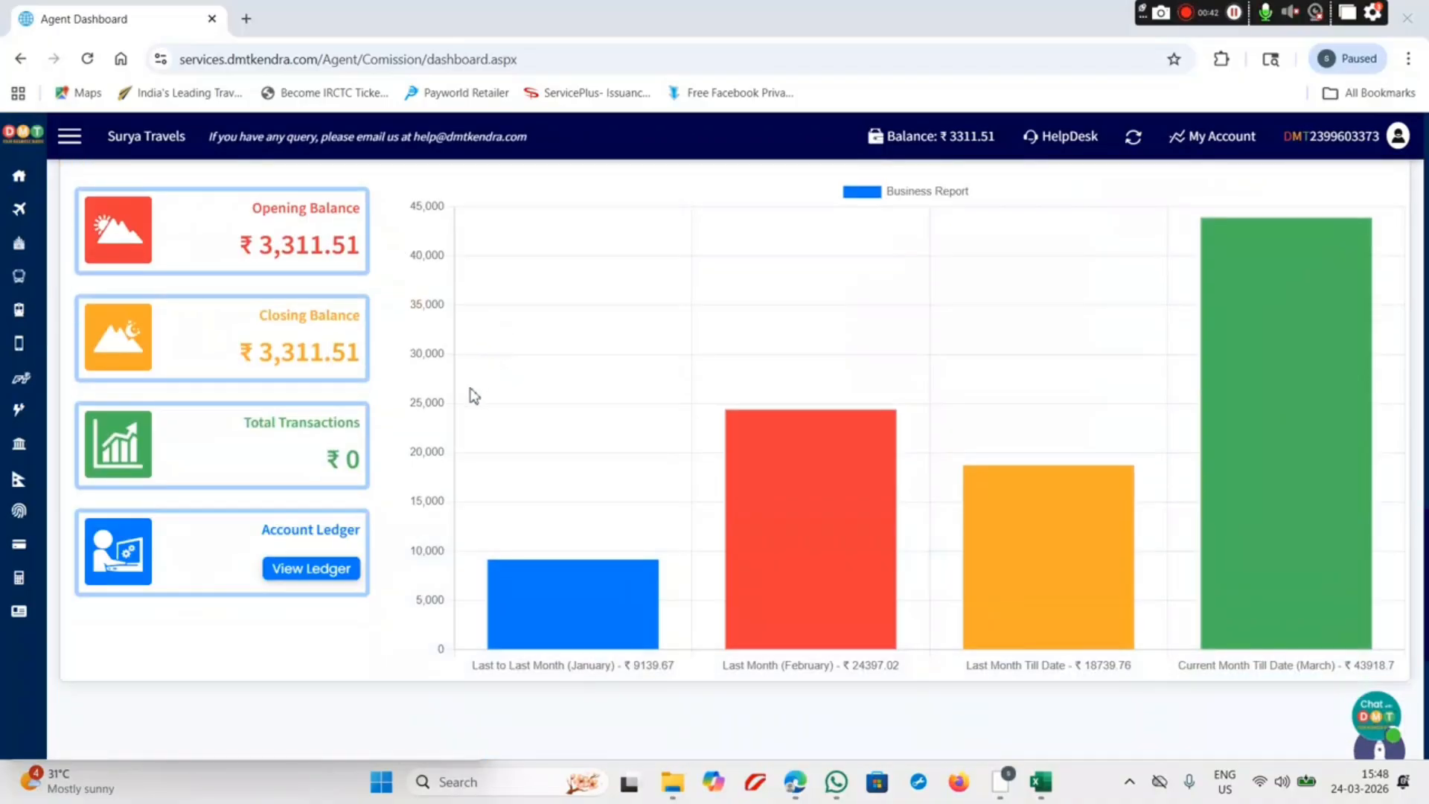
{"action": "scroll", "coordinate": [472, 395], "scroll_direction": "down", "scroll_amount": 3}
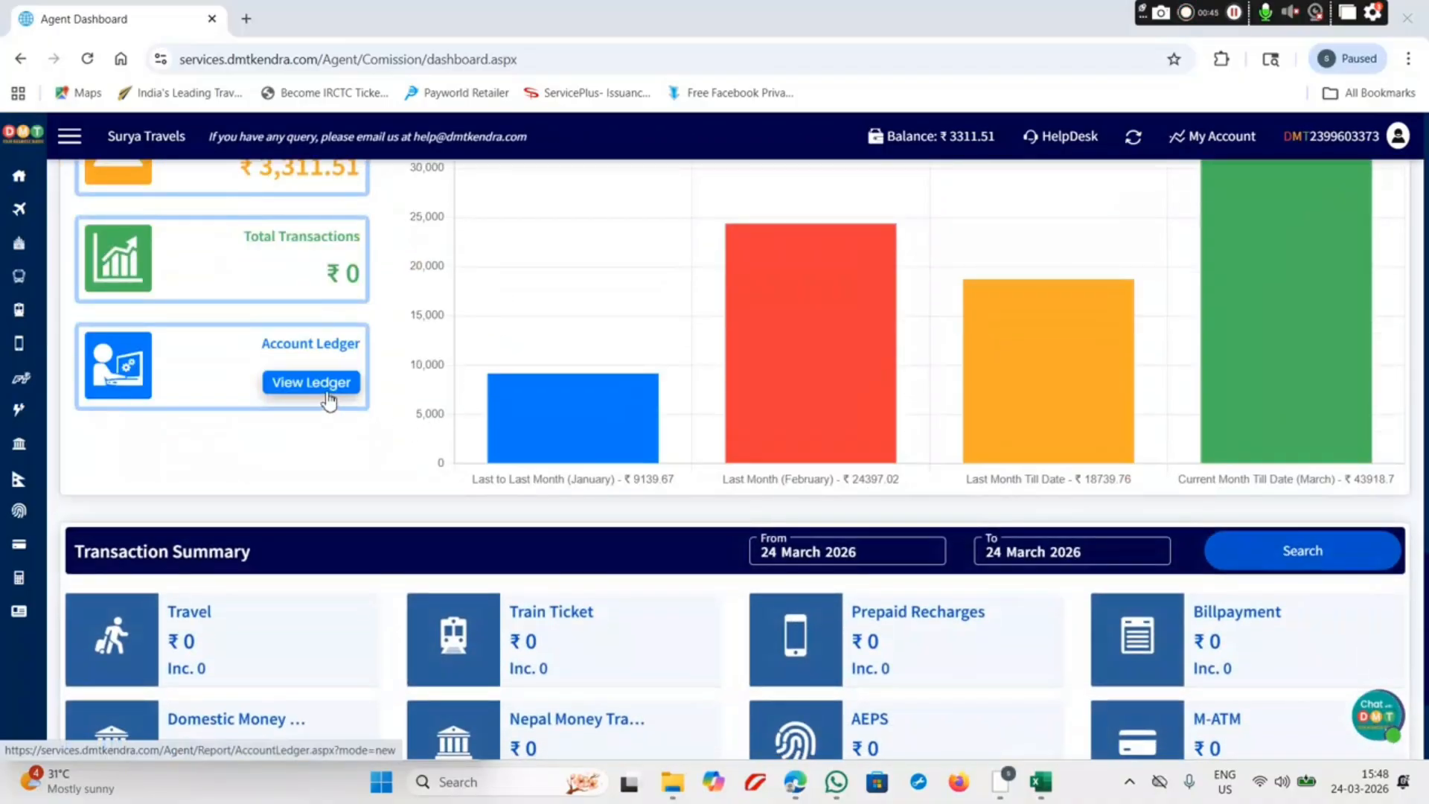
Step: Open today's Account Ledger in a new tab from View Ledger, then go back to the Agent Dashboard tab
{"action": "left_click", "coordinate": [328, 402]}
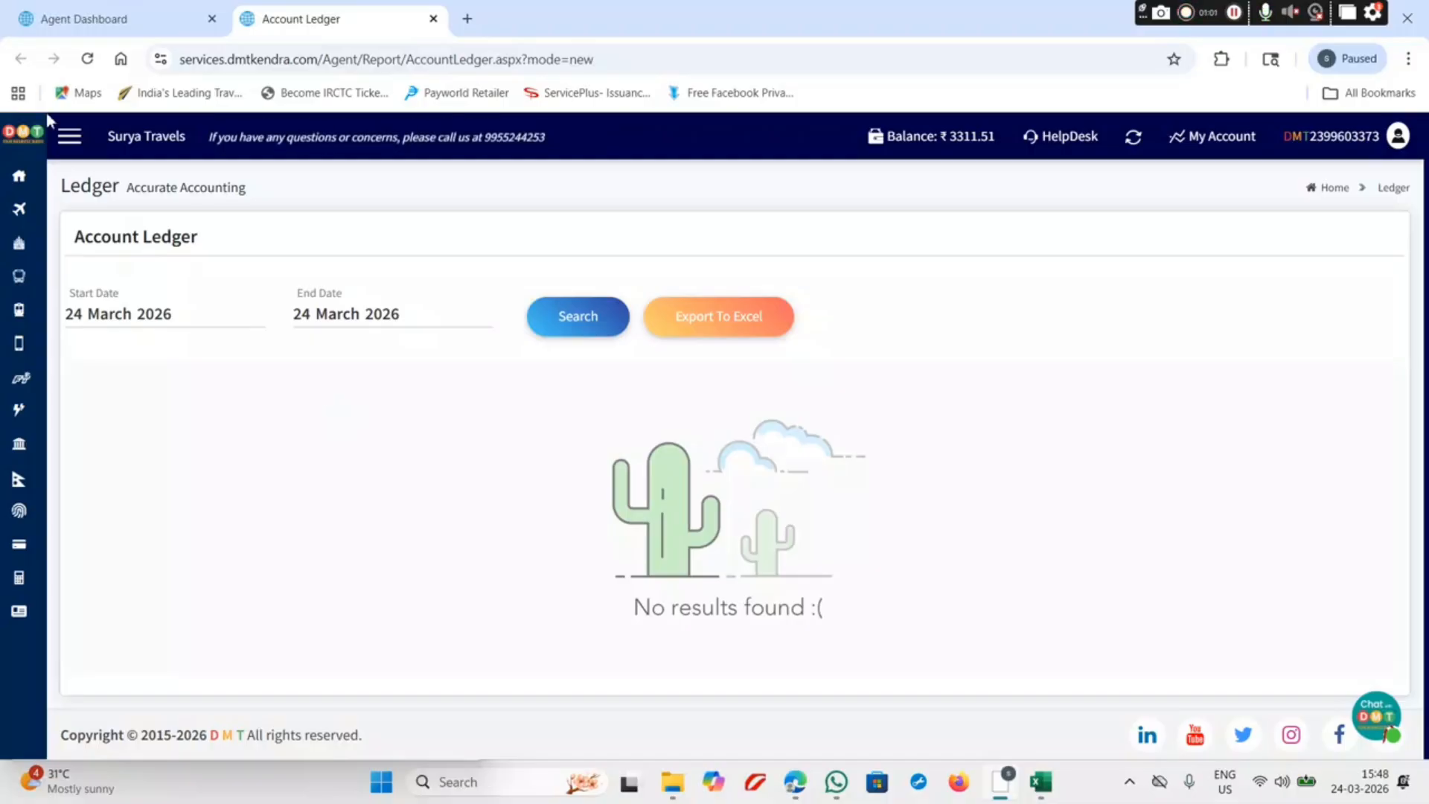
{"action": "left_click", "coordinate": [111, 6]}
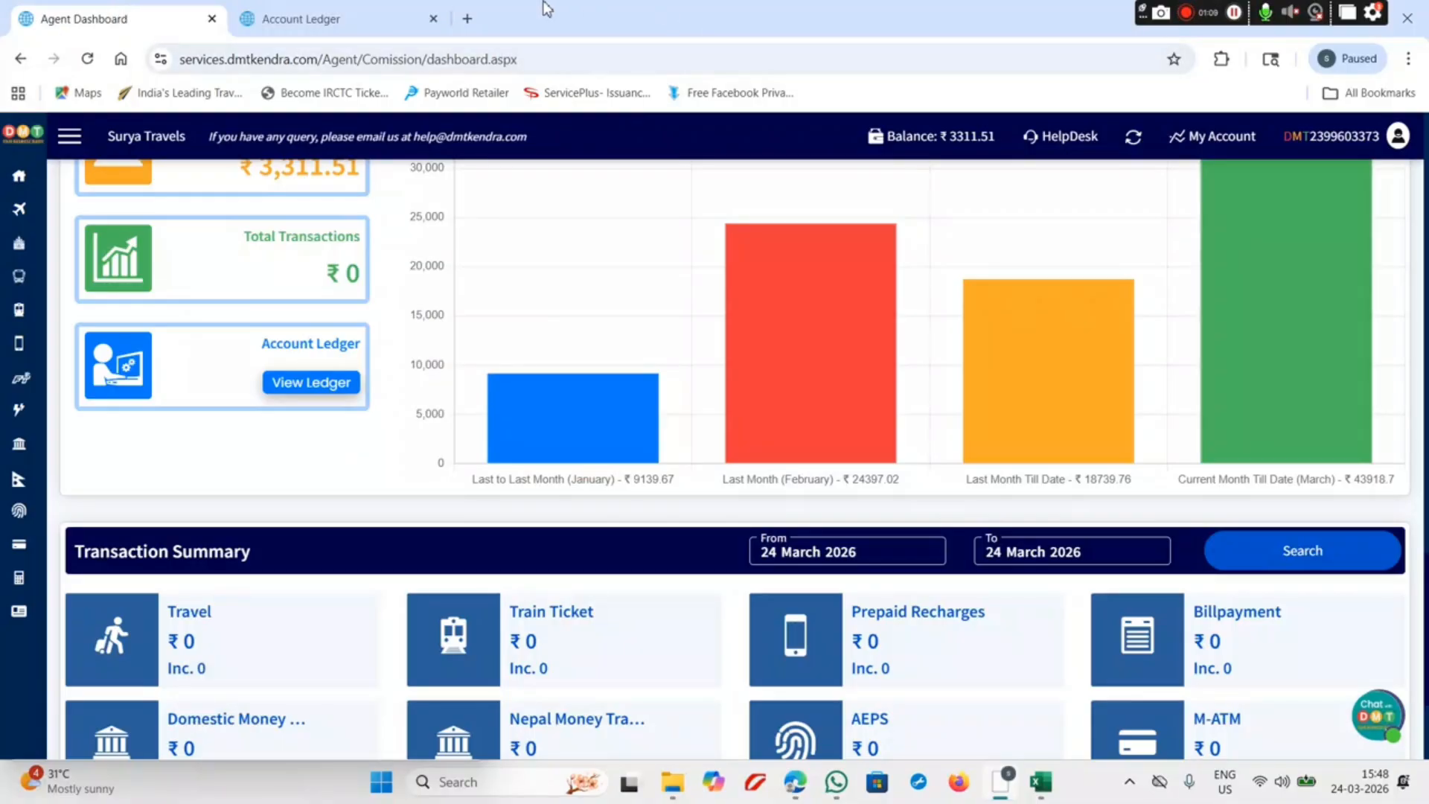
Step: Switch back to the Account Ledger tab, which shows no results for 24 March 2026
{"action": "mouse_move", "coordinate": [297, 1]}
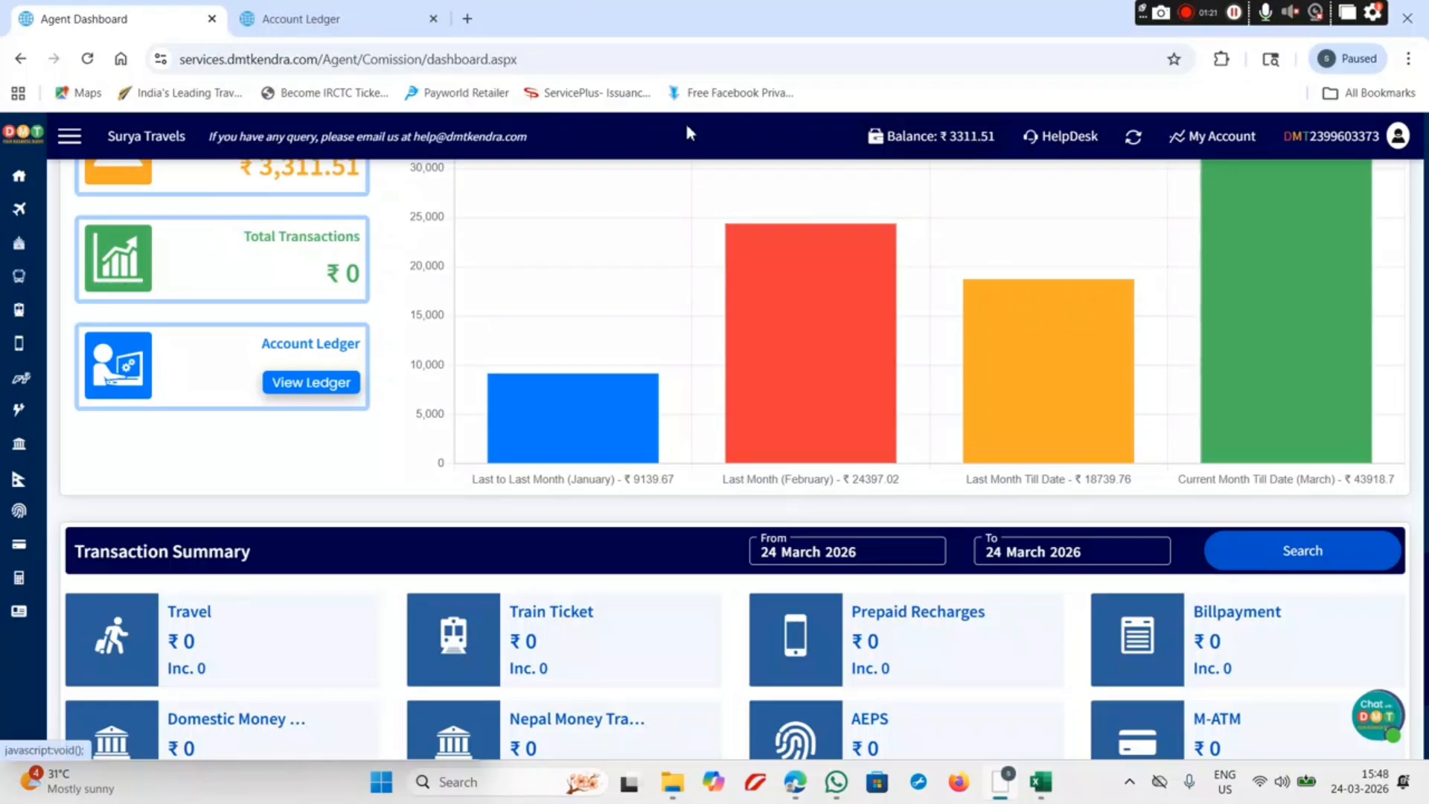
{"action": "mouse_move", "coordinate": [363, 12]}
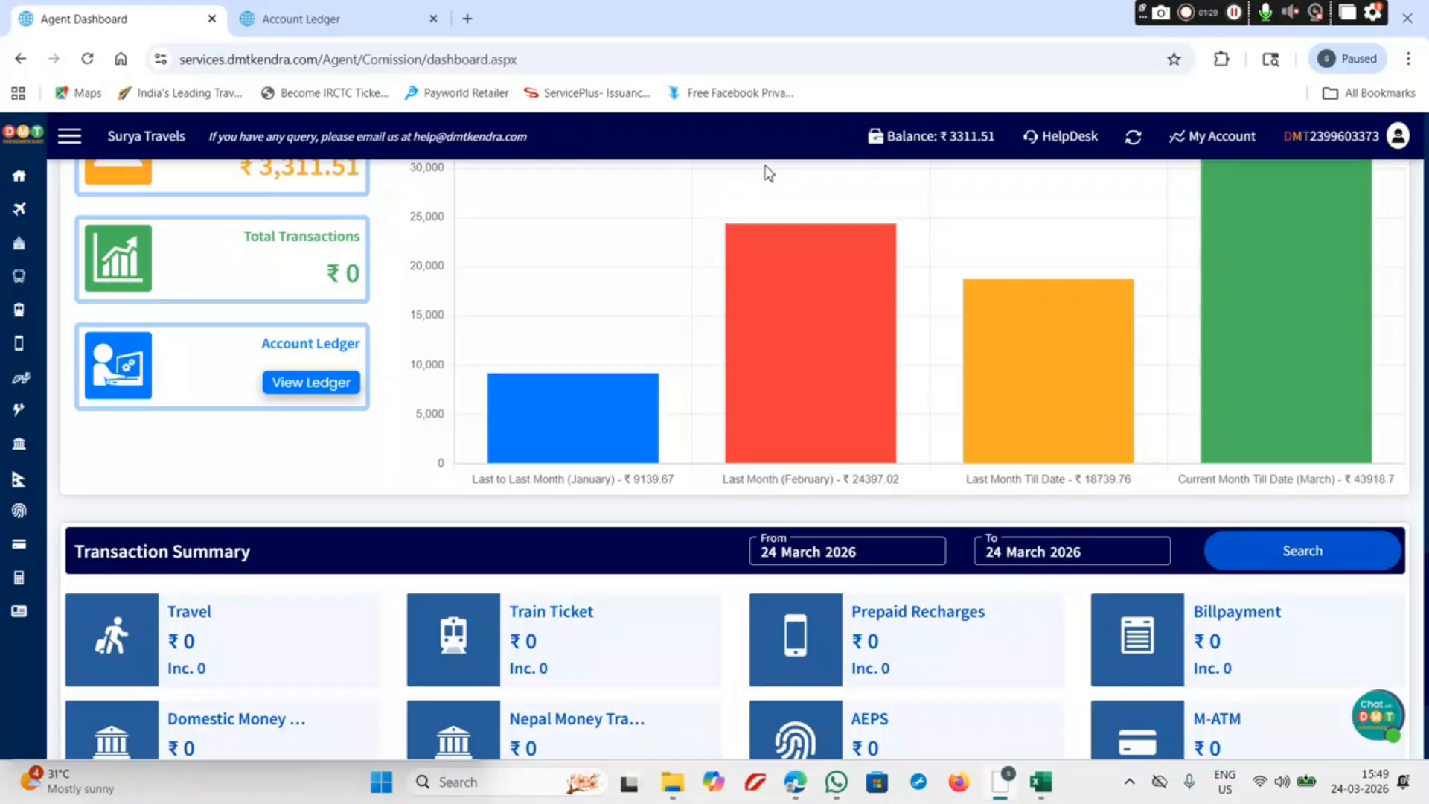
{"action": "left_click", "coordinate": [287, 9]}
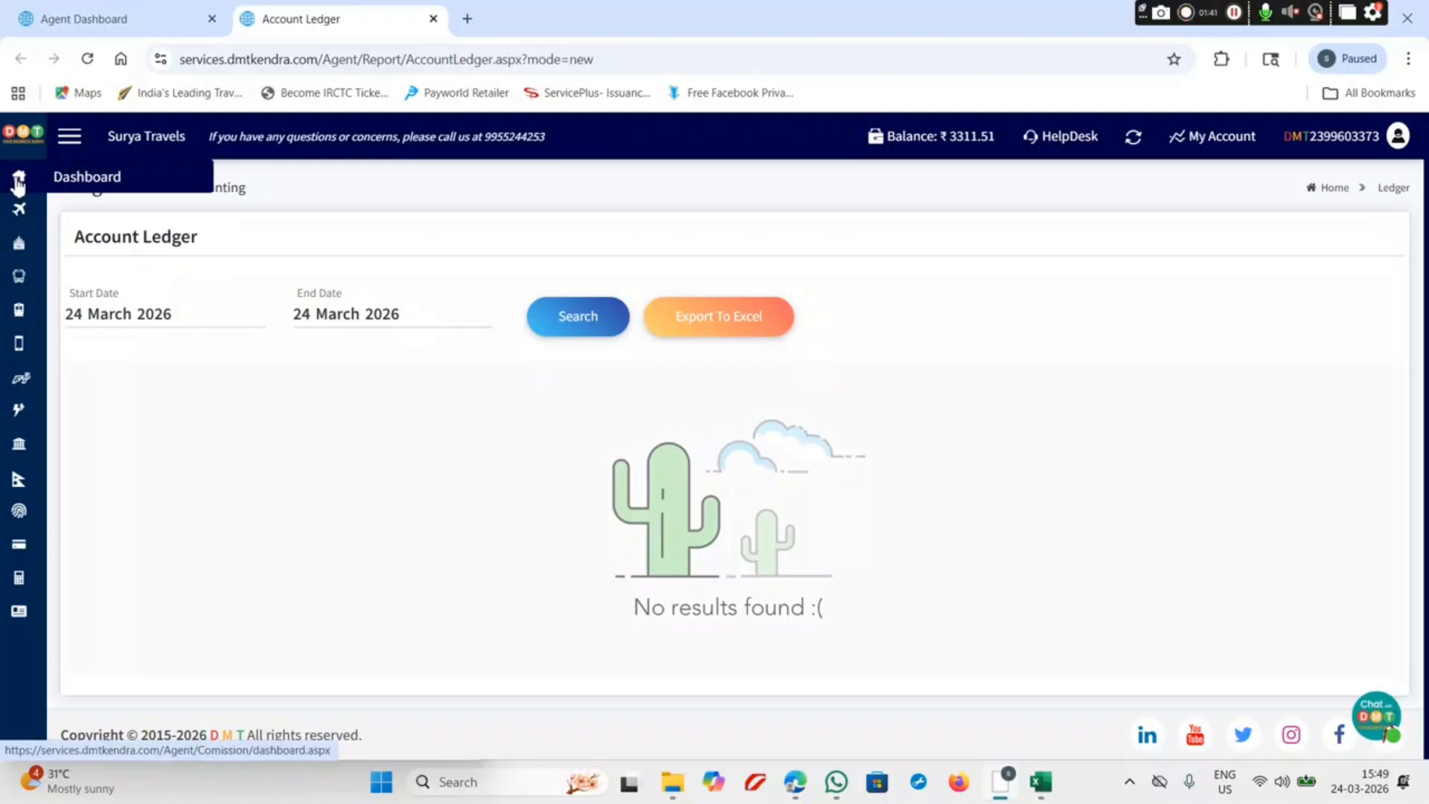
Step: Go through Flight and HOME to the History page for March 2026 live flight bookings
{"action": "left_click", "coordinate": [19, 214]}
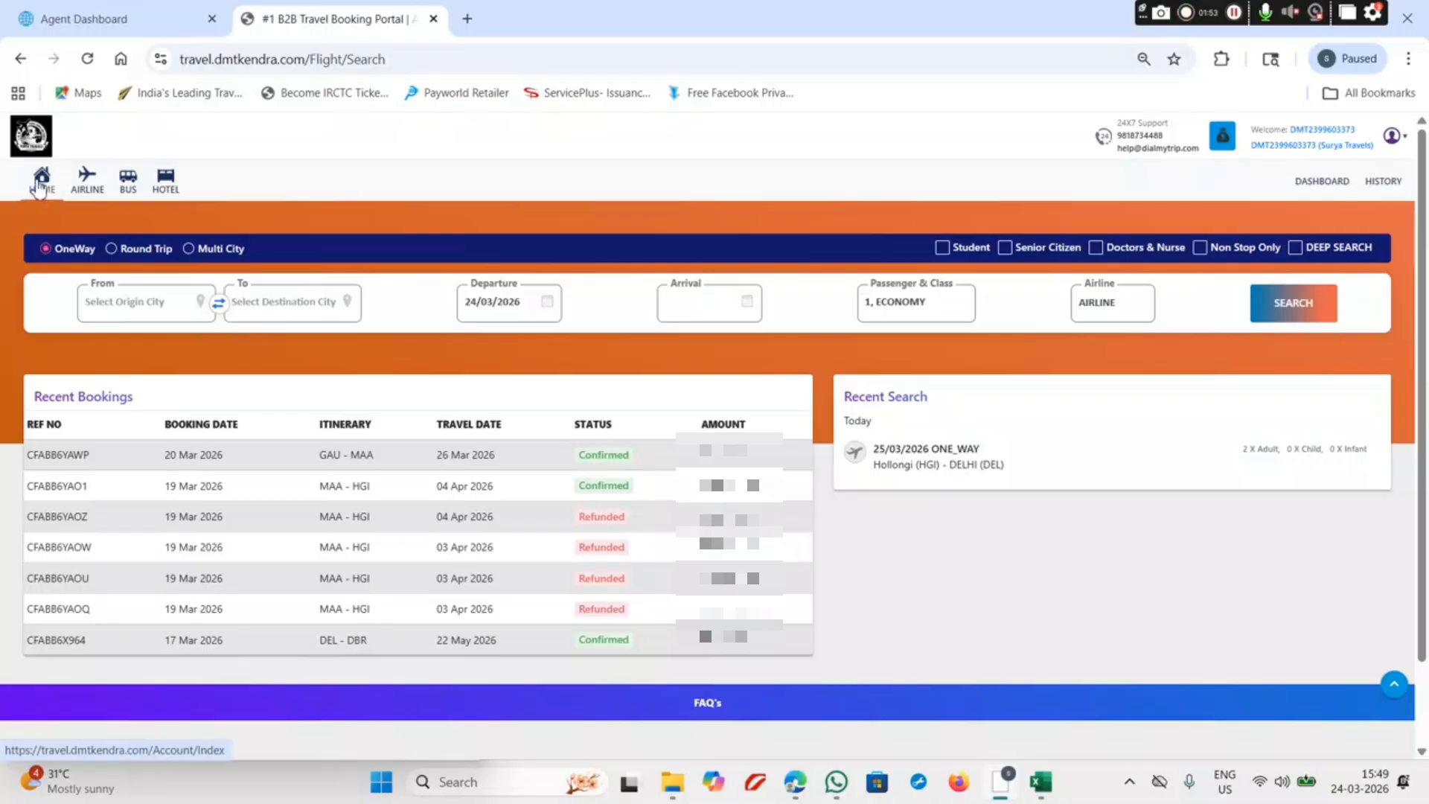
{"action": "left_click", "coordinate": [41, 184]}
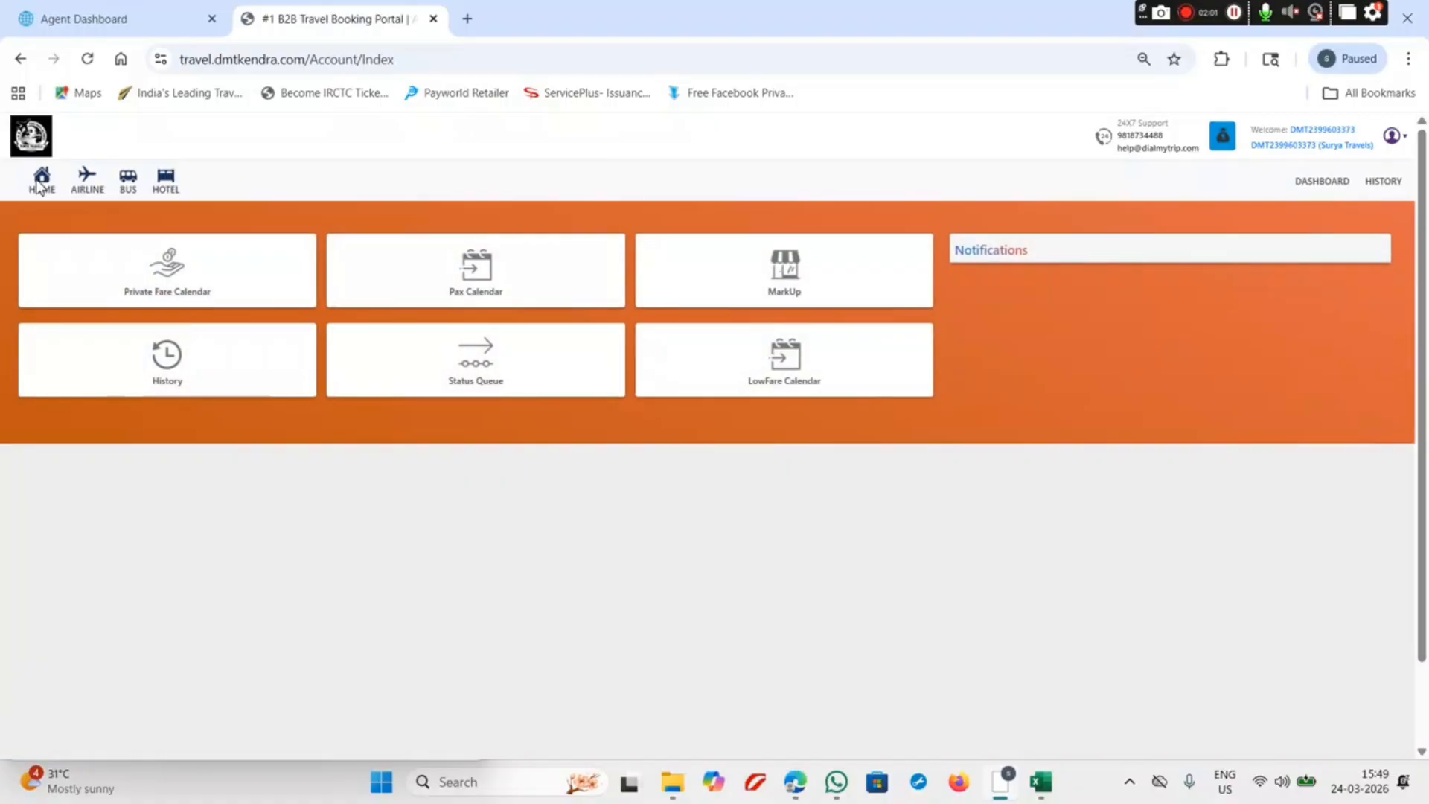
{"action": "left_click", "coordinate": [168, 365]}
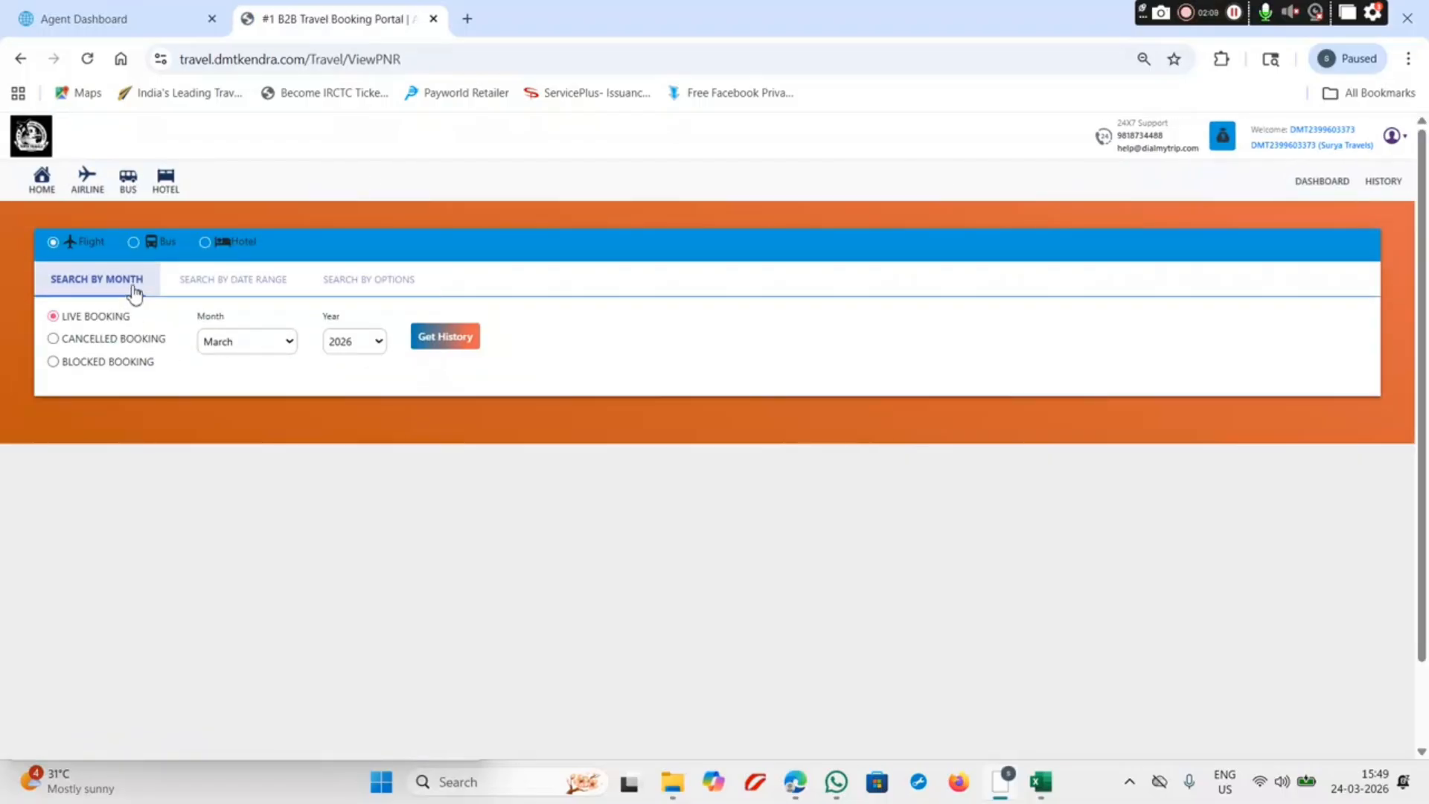
{"action": "left_click", "coordinate": [53, 244]}
Step: Fetch the March 2026 live flight bookings and highlight the Air India Express row
{"action": "left_click", "coordinate": [445, 341]}
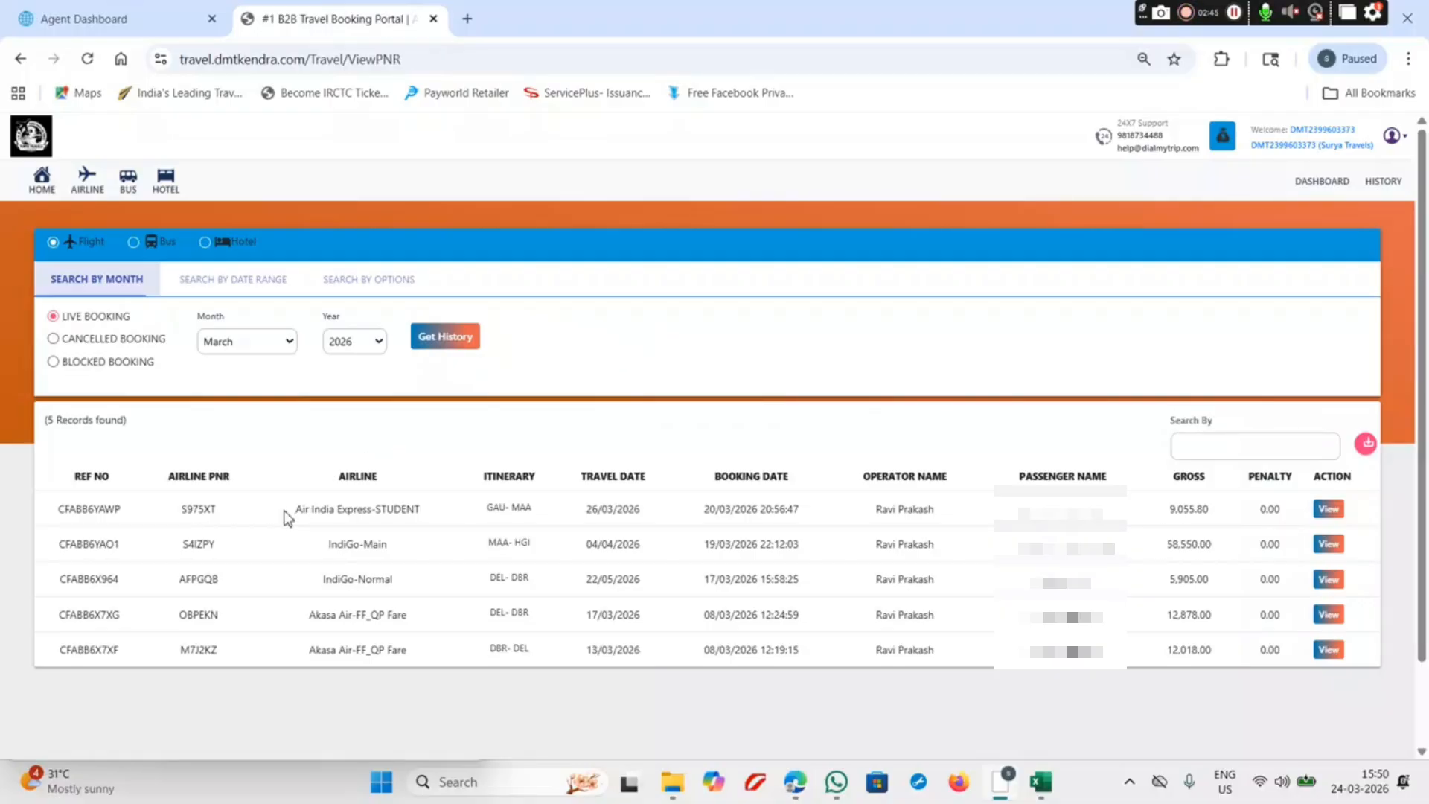
{"action": "left_click_drag", "start_coordinate": [294, 511], "coordinate": [404, 525]}
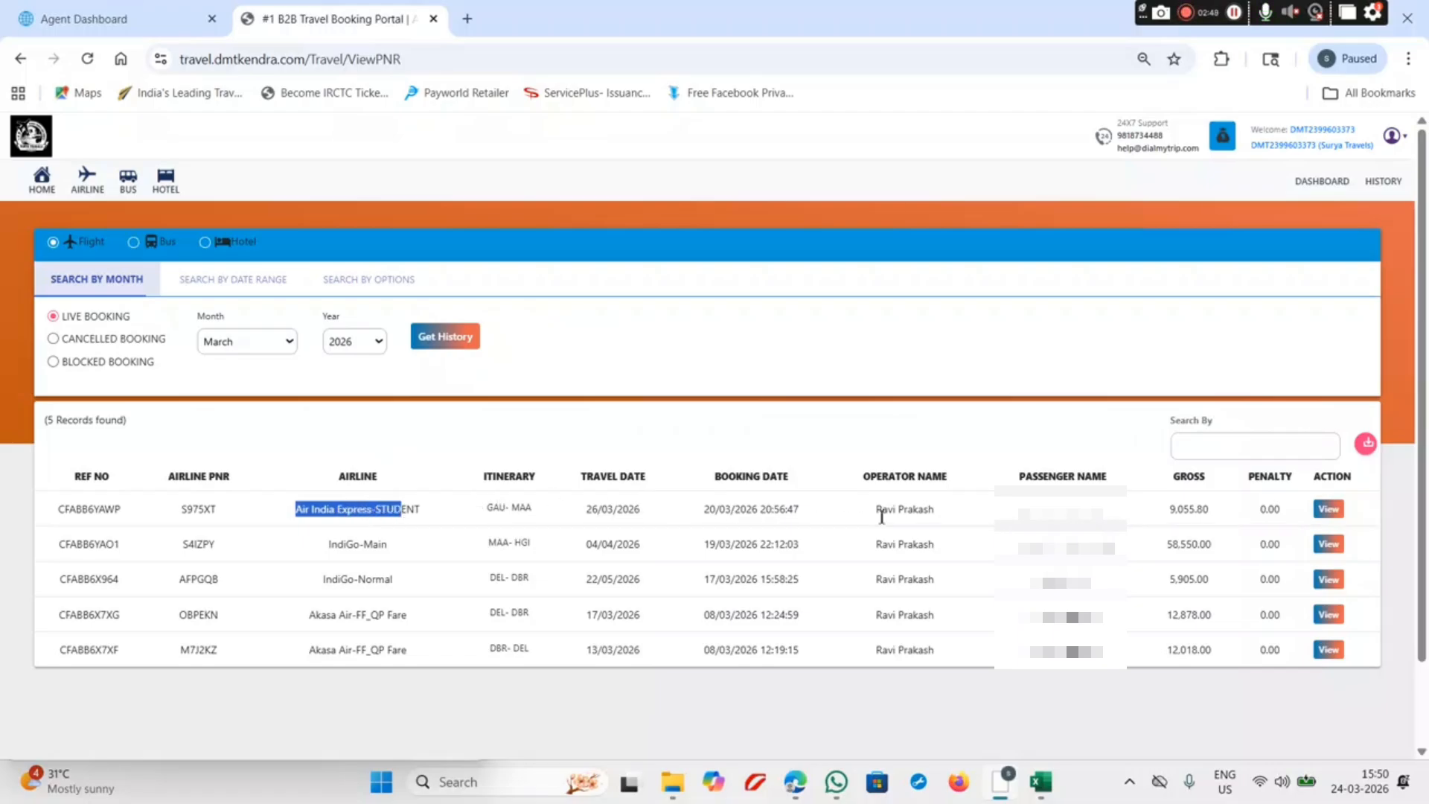
{"action": "left_click_drag", "start_coordinate": [1103, 509], "coordinate": [1018, 509]}
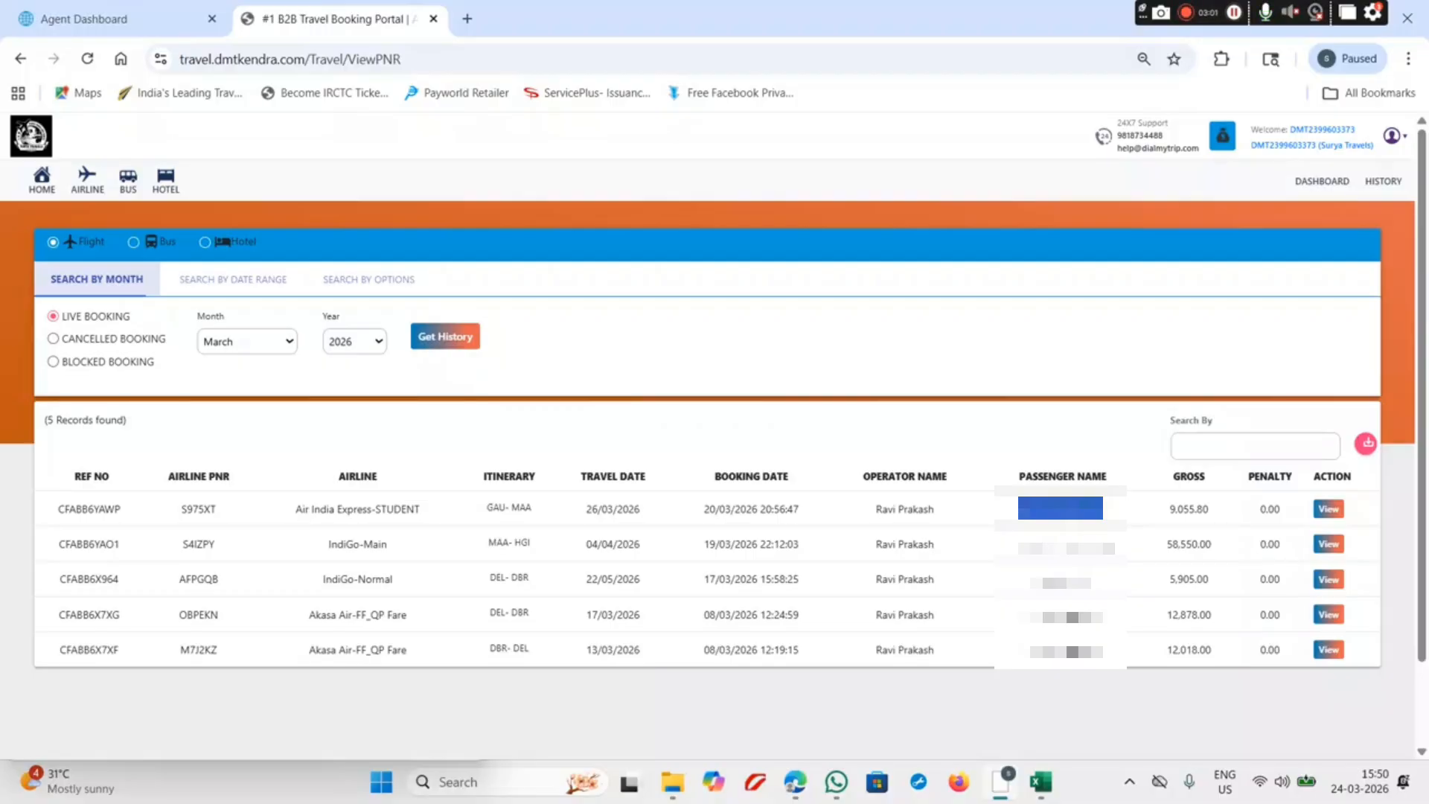
Step: Open the Air India Express Guwahati–Chennai booking (9,055.80) and show its Manage Booking options
{"action": "left_click", "coordinate": [1330, 509]}
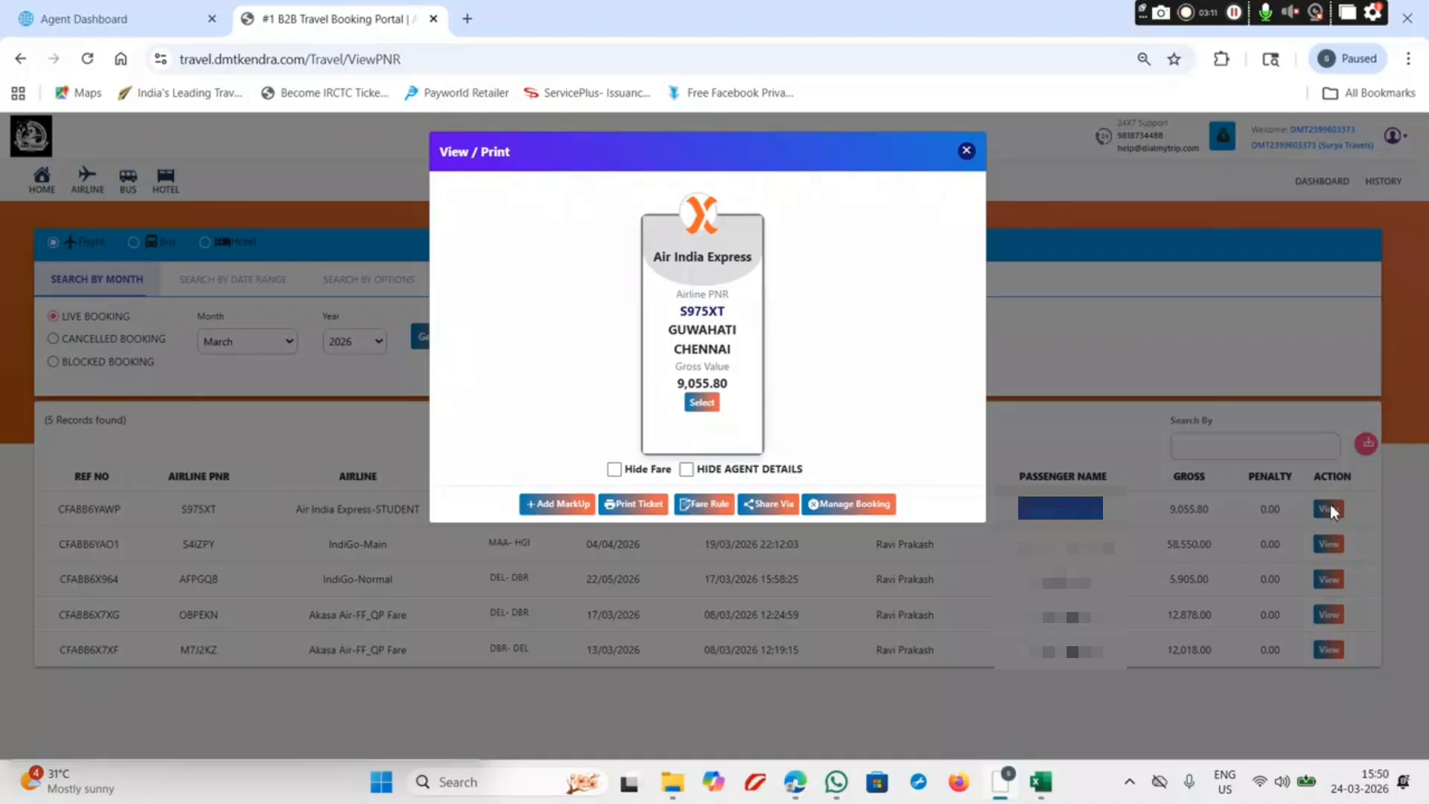
{"action": "left_click", "coordinate": [852, 506]}
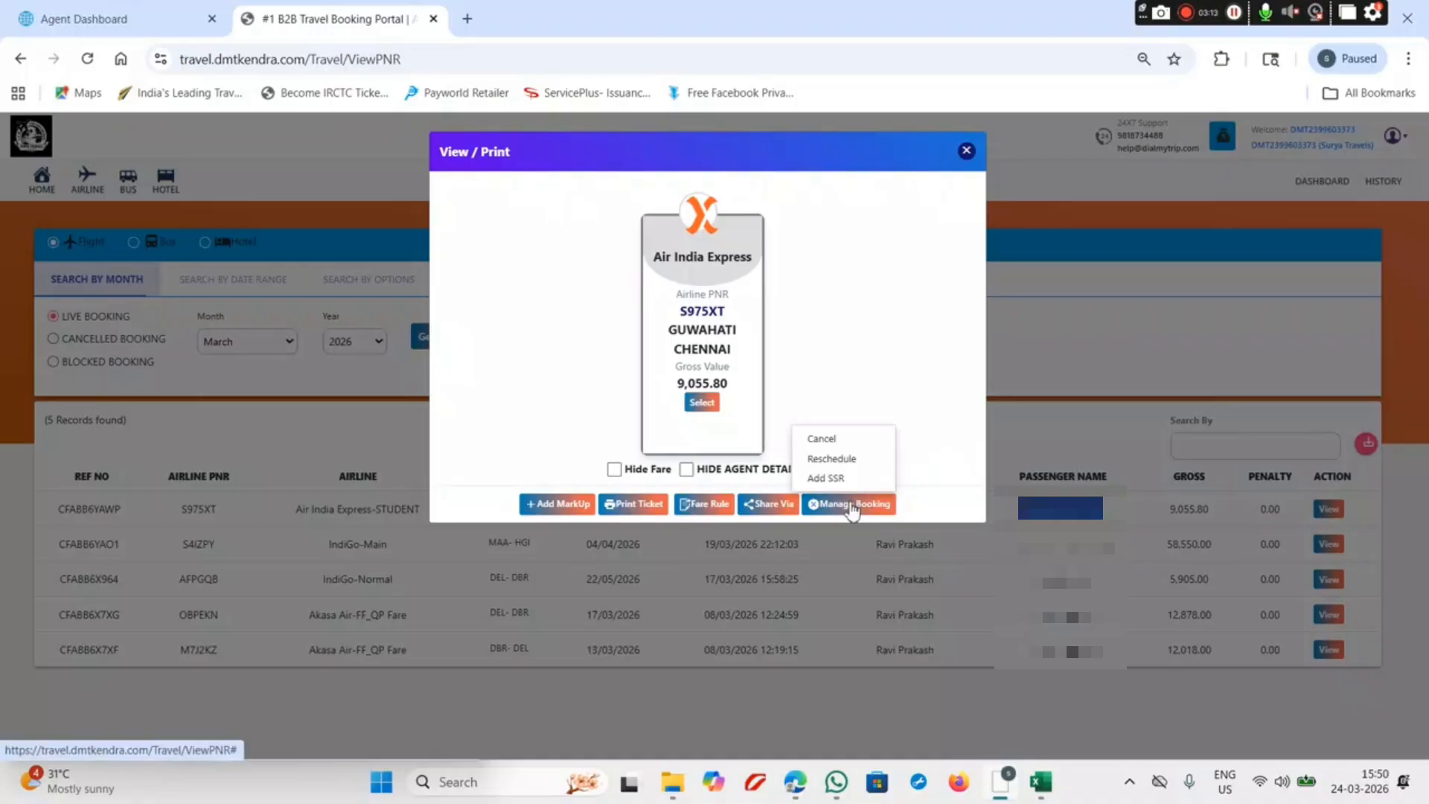
{"action": "left_click", "coordinate": [852, 510]}
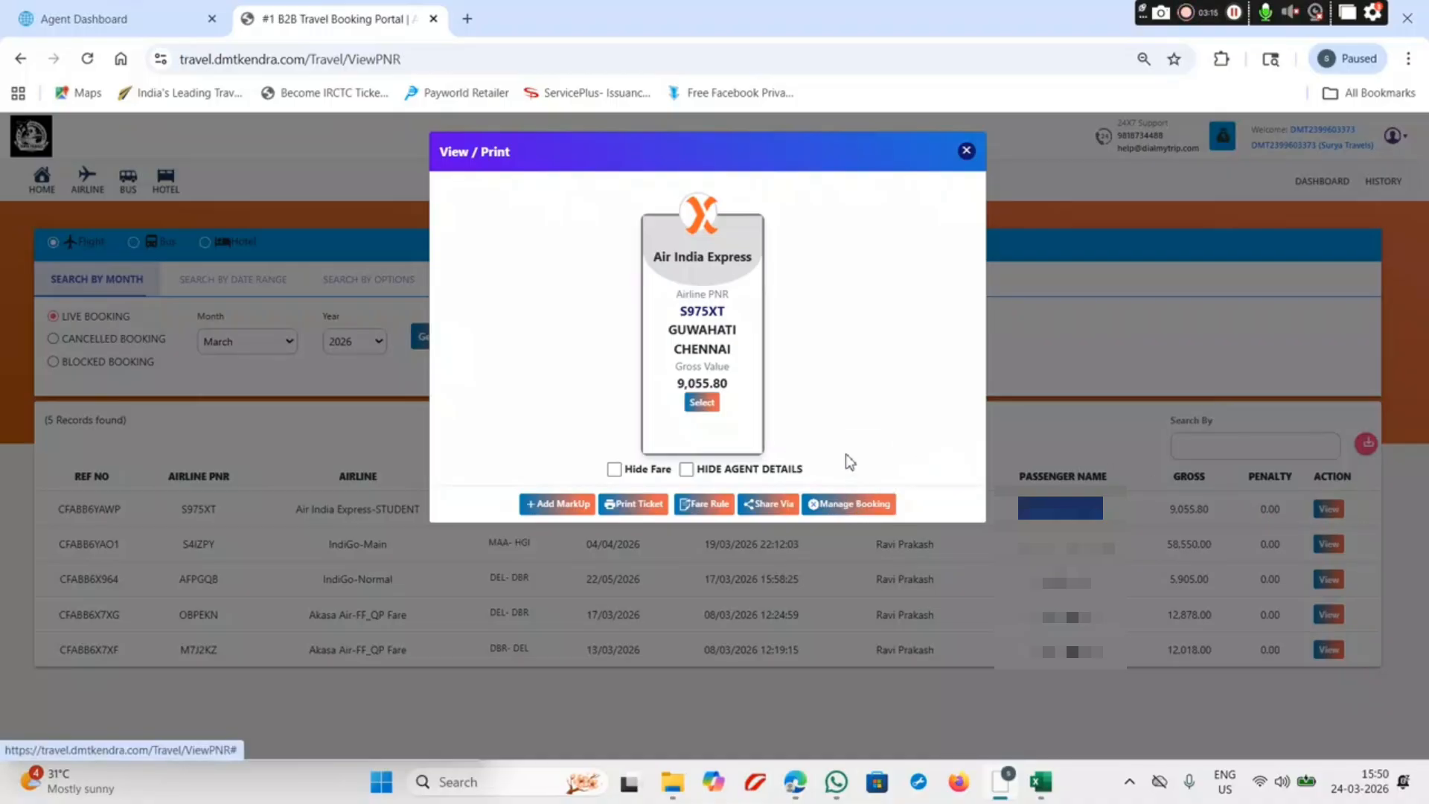
{"action": "left_click", "coordinate": [835, 503]}
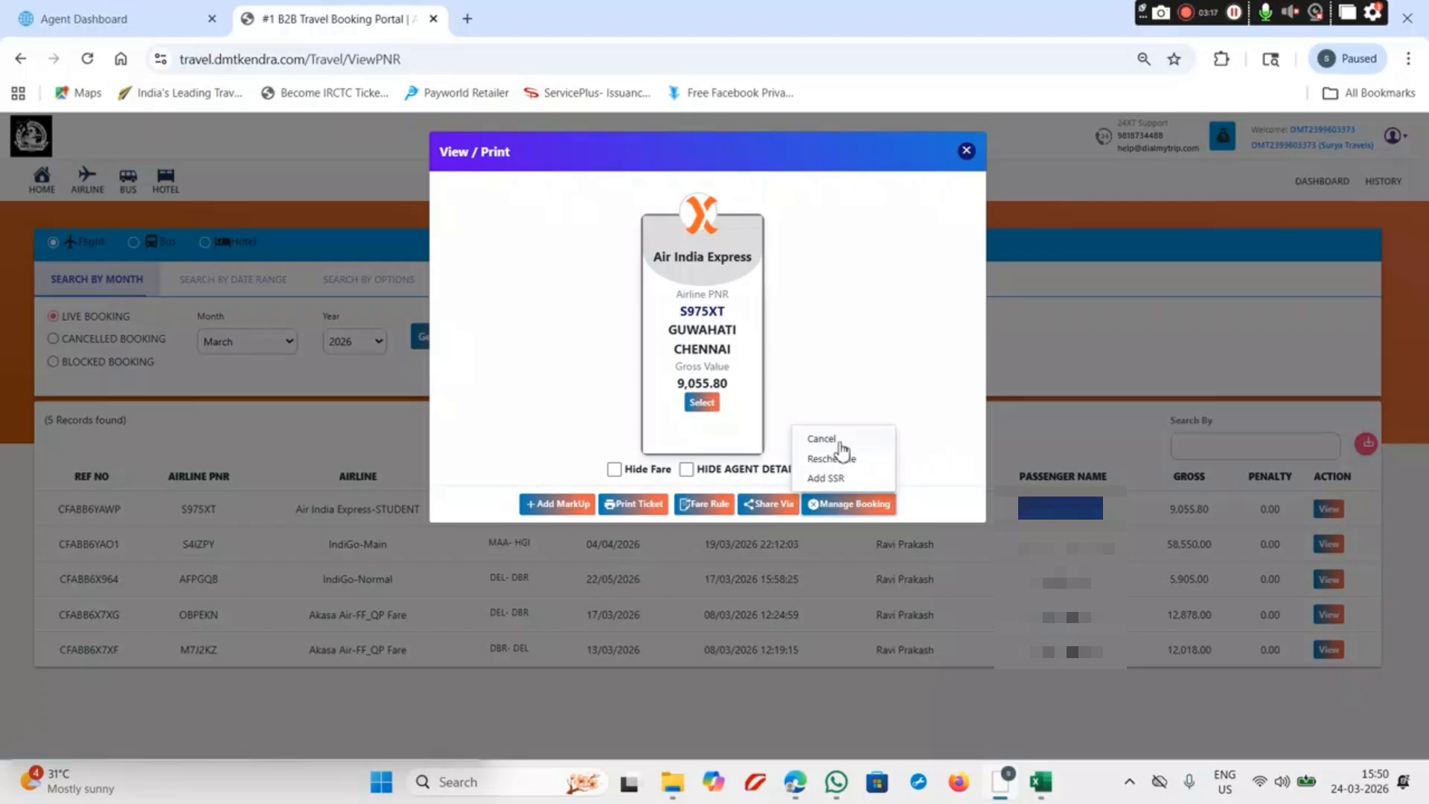
Step: Choose Cancel for the Air India Express booking and show the Cancel Type choices
{"action": "left_click", "coordinate": [838, 442]}
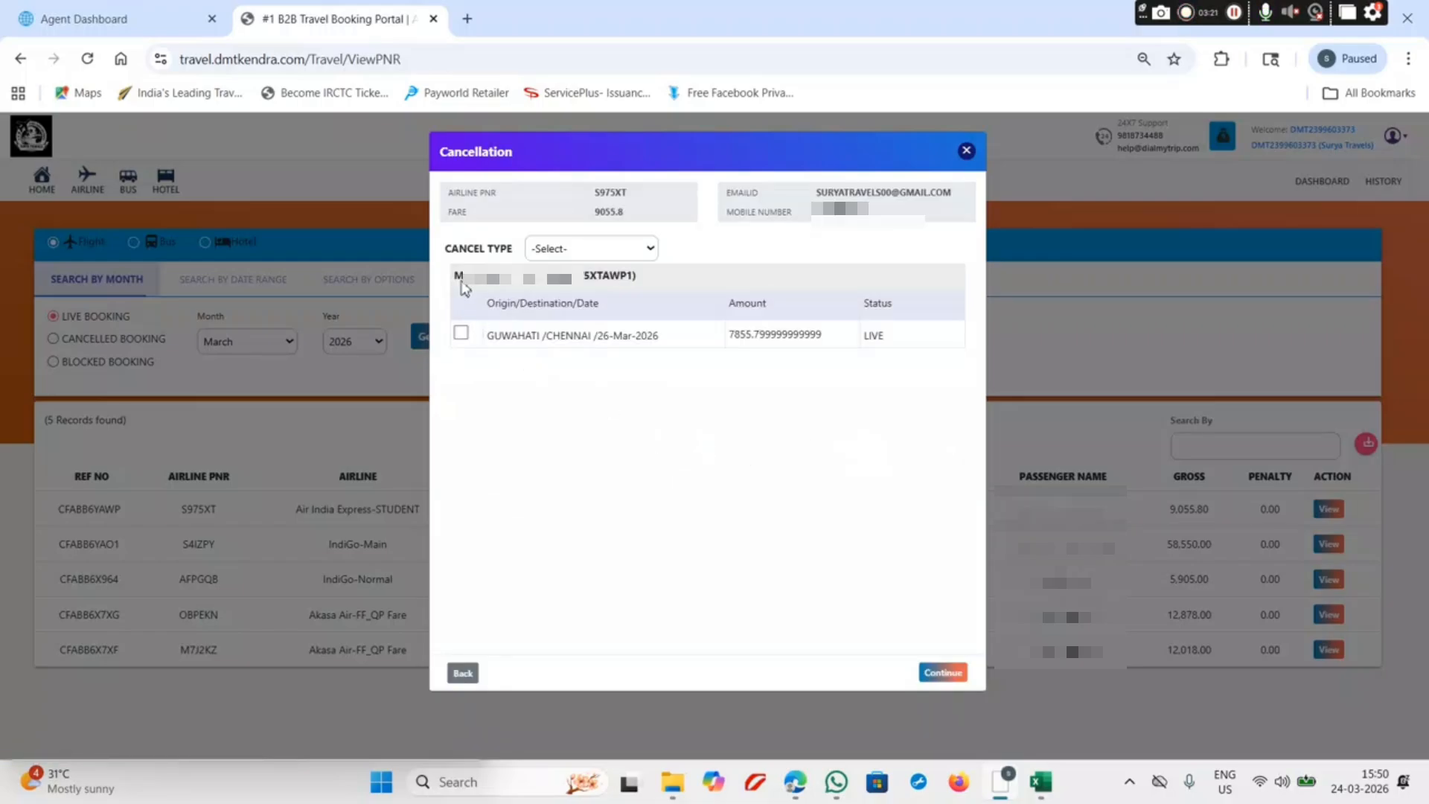
{"action": "left_click", "coordinate": [560, 251]}
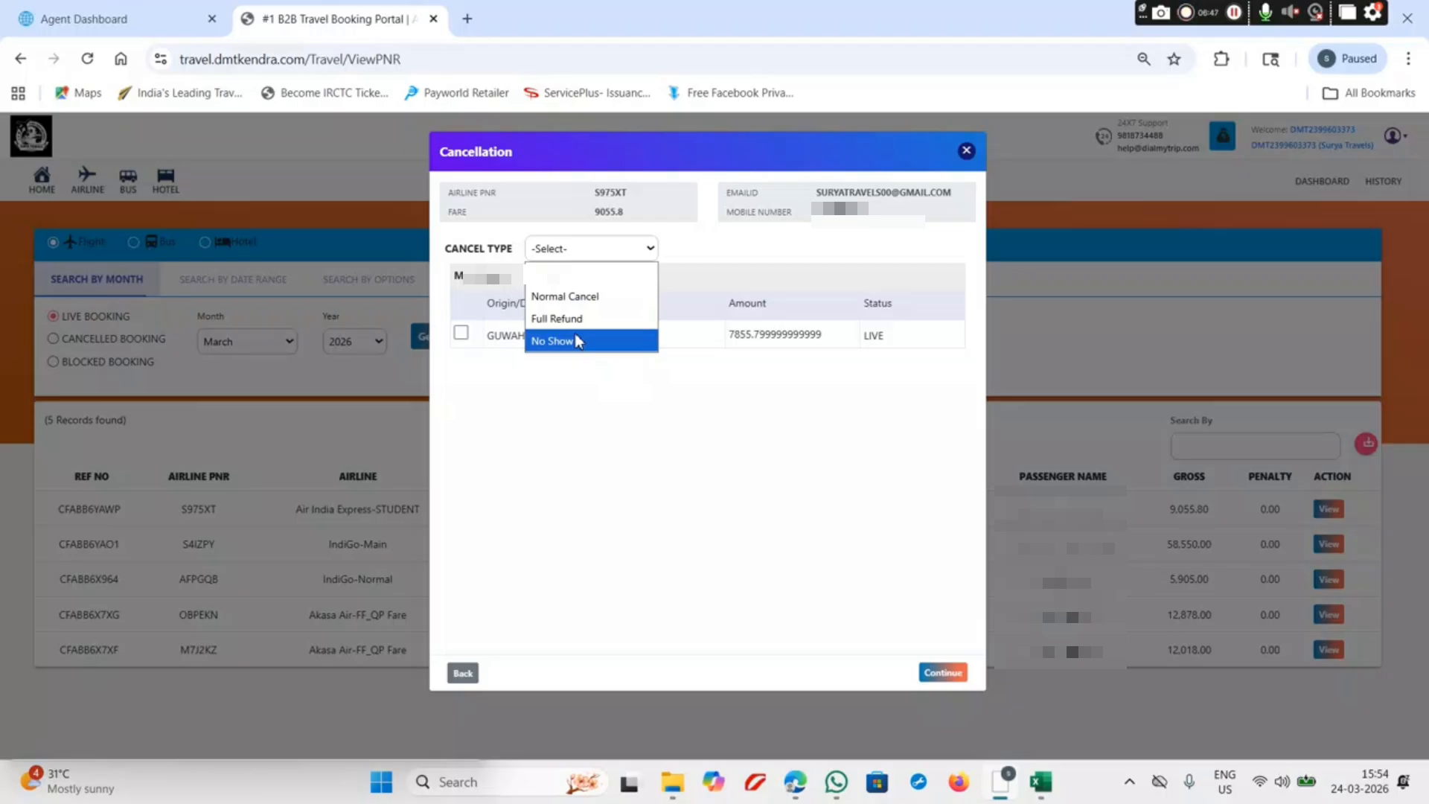
Step: Set Cancel Type to Normal Cancel and tick the GUWAHATI/CHENNAI 26-Mar-2026 flight
{"action": "left_click", "coordinate": [616, 431]}
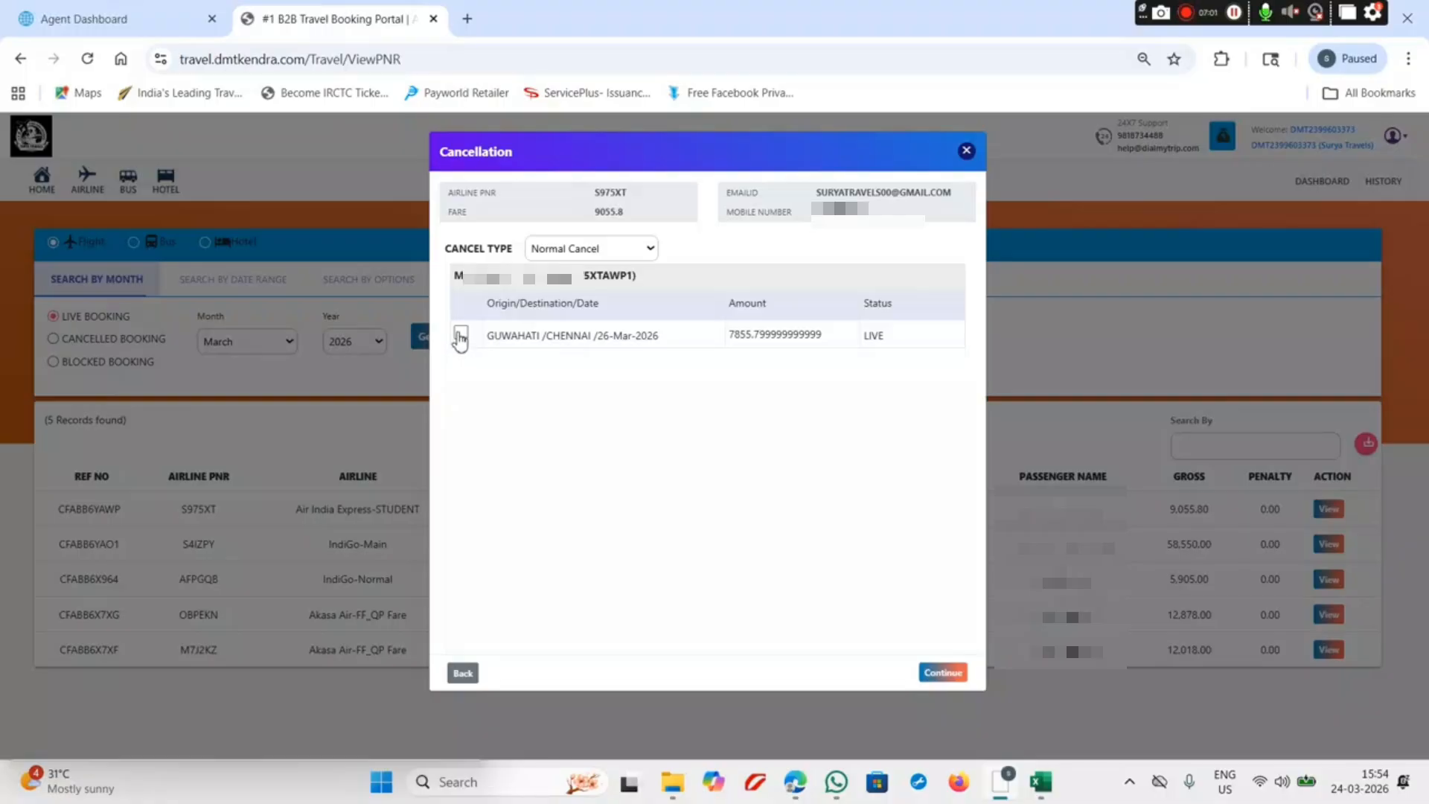
{"action": "left_click", "coordinate": [460, 335]}
Step: Cancel with reason 'Please Cancel my Ticket with Applicable Penalty' and confirm the request
{"action": "left_click", "coordinate": [940, 674]}
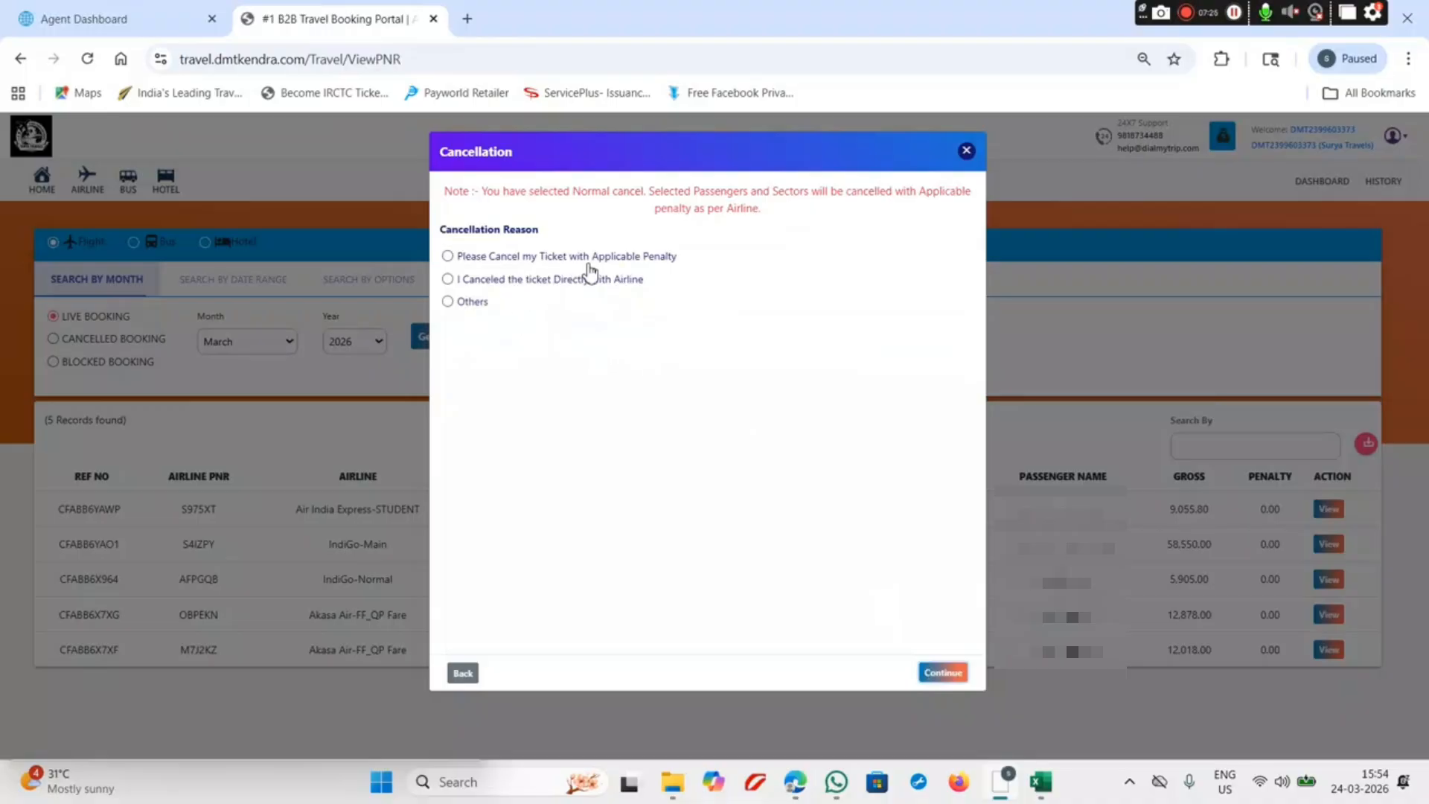
{"action": "left_click", "coordinate": [454, 260]}
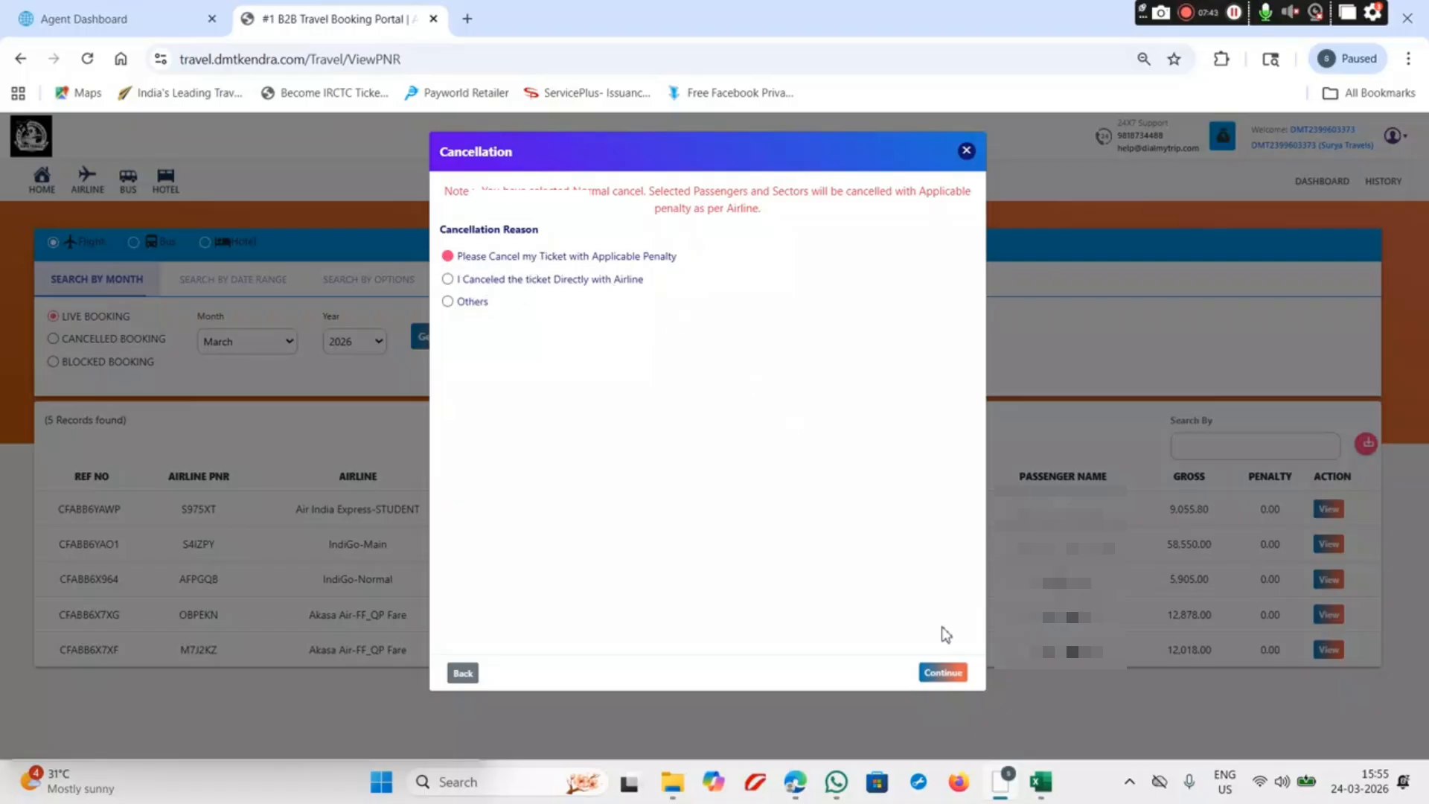
{"action": "left_click", "coordinate": [940, 674]}
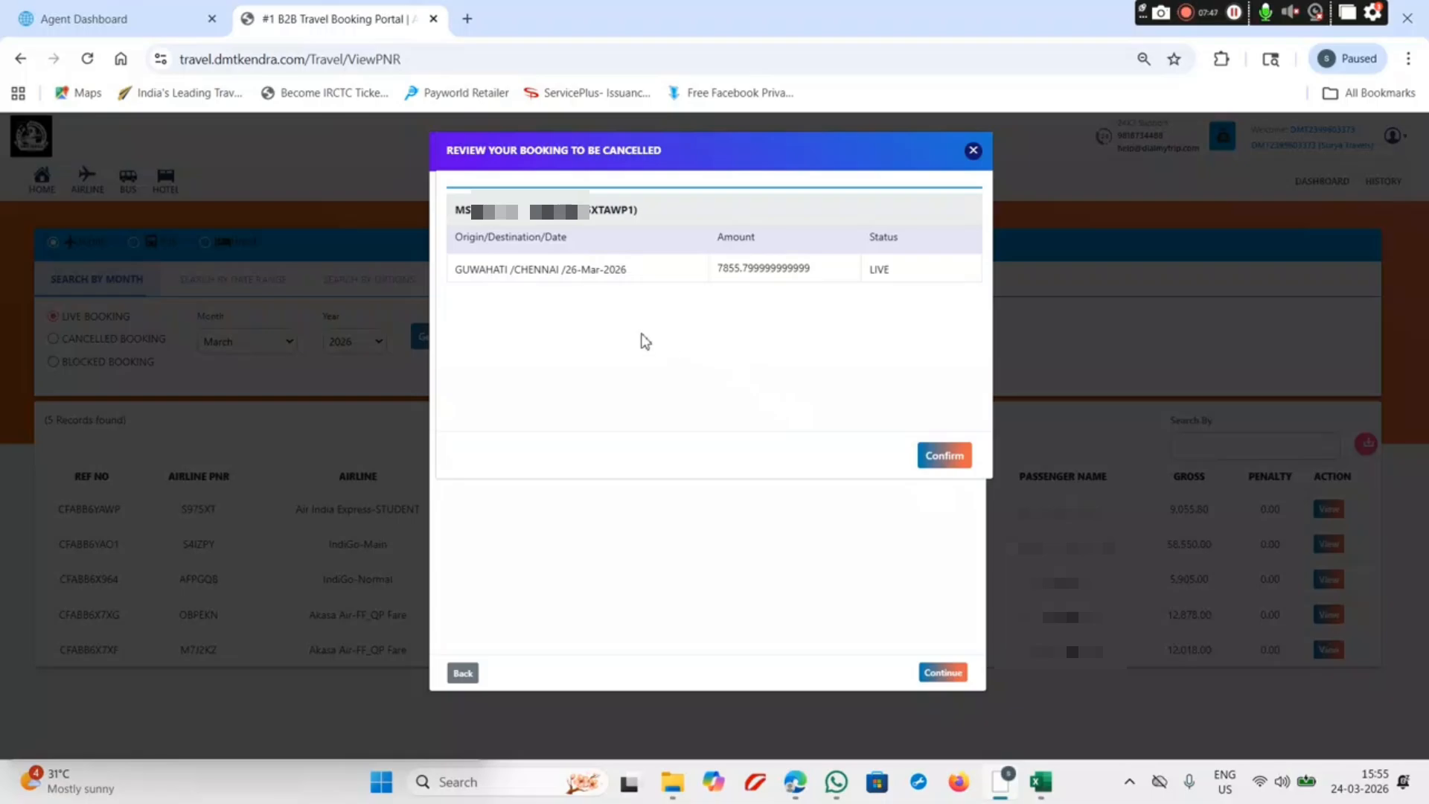
{"action": "mouse_move", "coordinate": [154, 8]}
{"action": "left_click", "coordinate": [942, 457]}
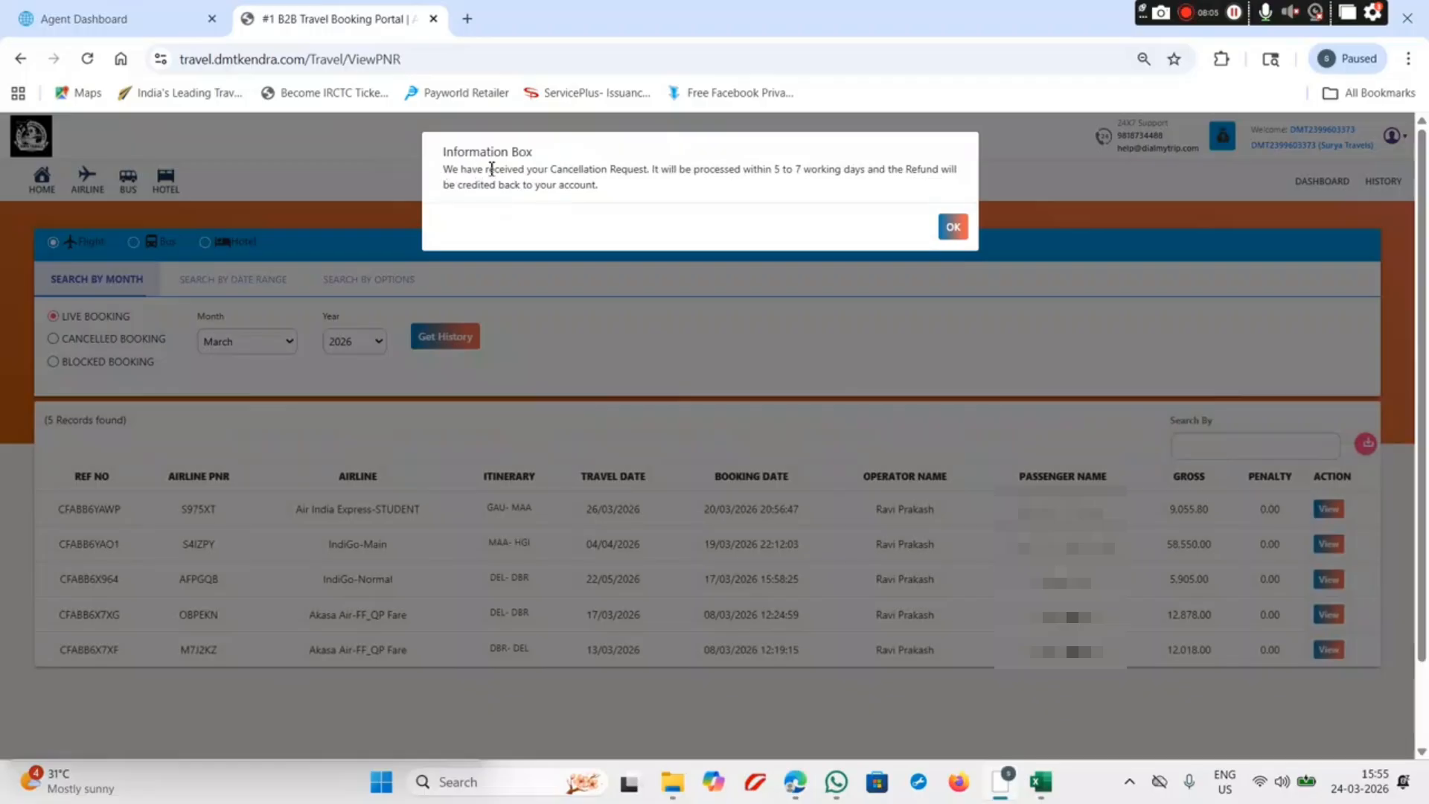
Step: Reload the agent dashboard, then return to booking history and OK the cancellation confirmation
{"action": "left_click_drag", "start_coordinate": [443, 172], "coordinate": [962, 193]}
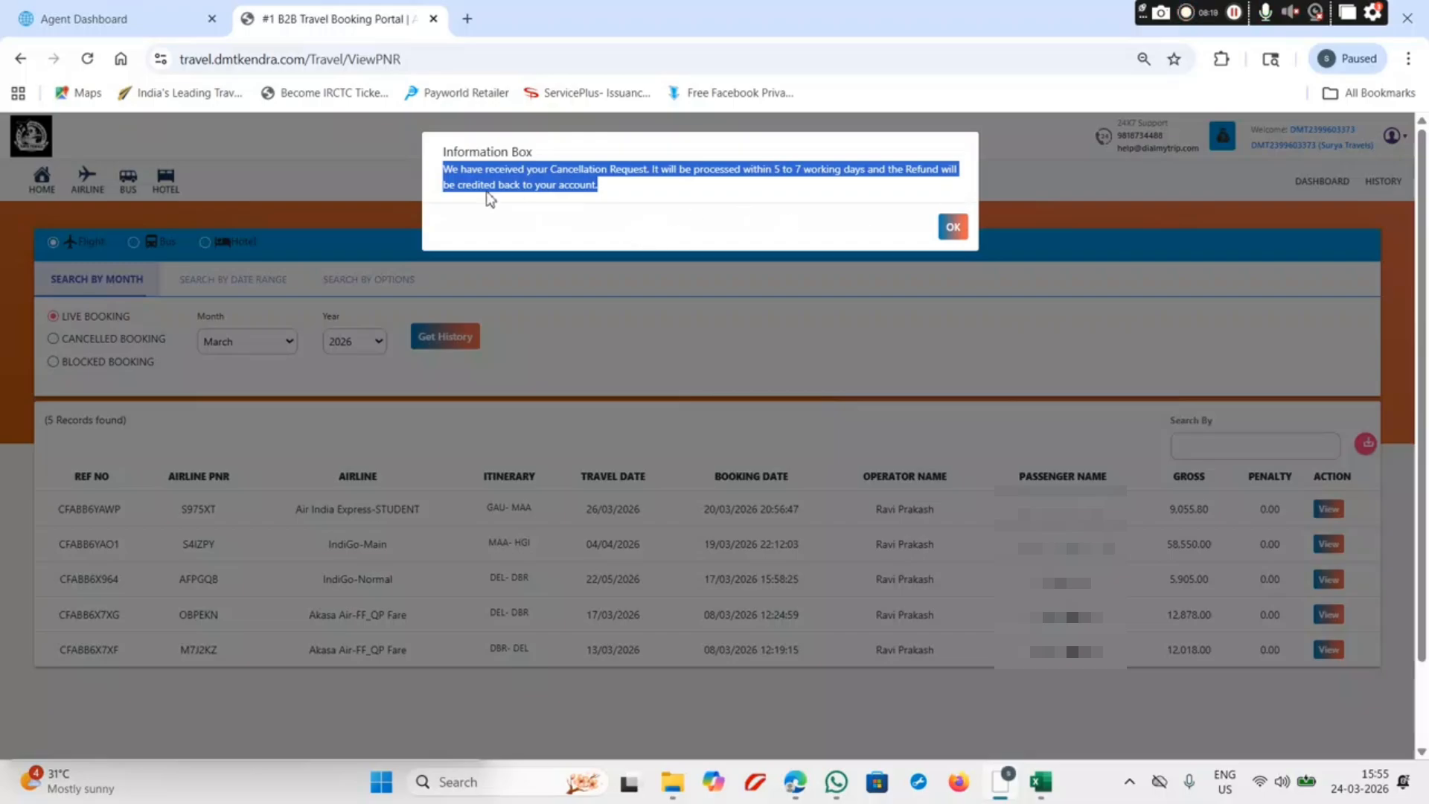
{"action": "left_click", "coordinate": [128, 11]}
{"action": "scroll", "coordinate": [782, 390], "scroll_direction": "up", "scroll_amount": 9}
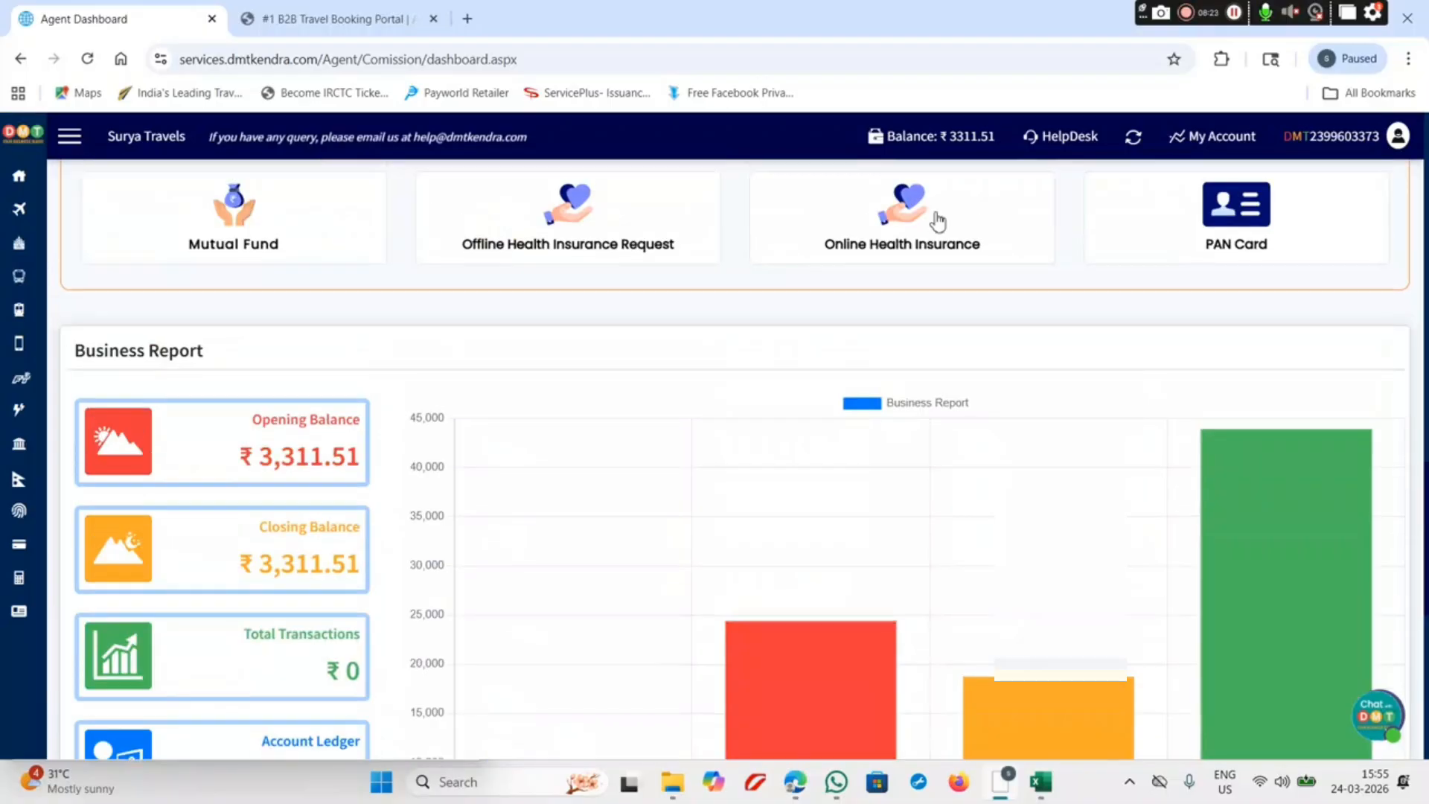
{"action": "scroll", "coordinate": [997, 186], "scroll_direction": "up", "scroll_amount": 15}
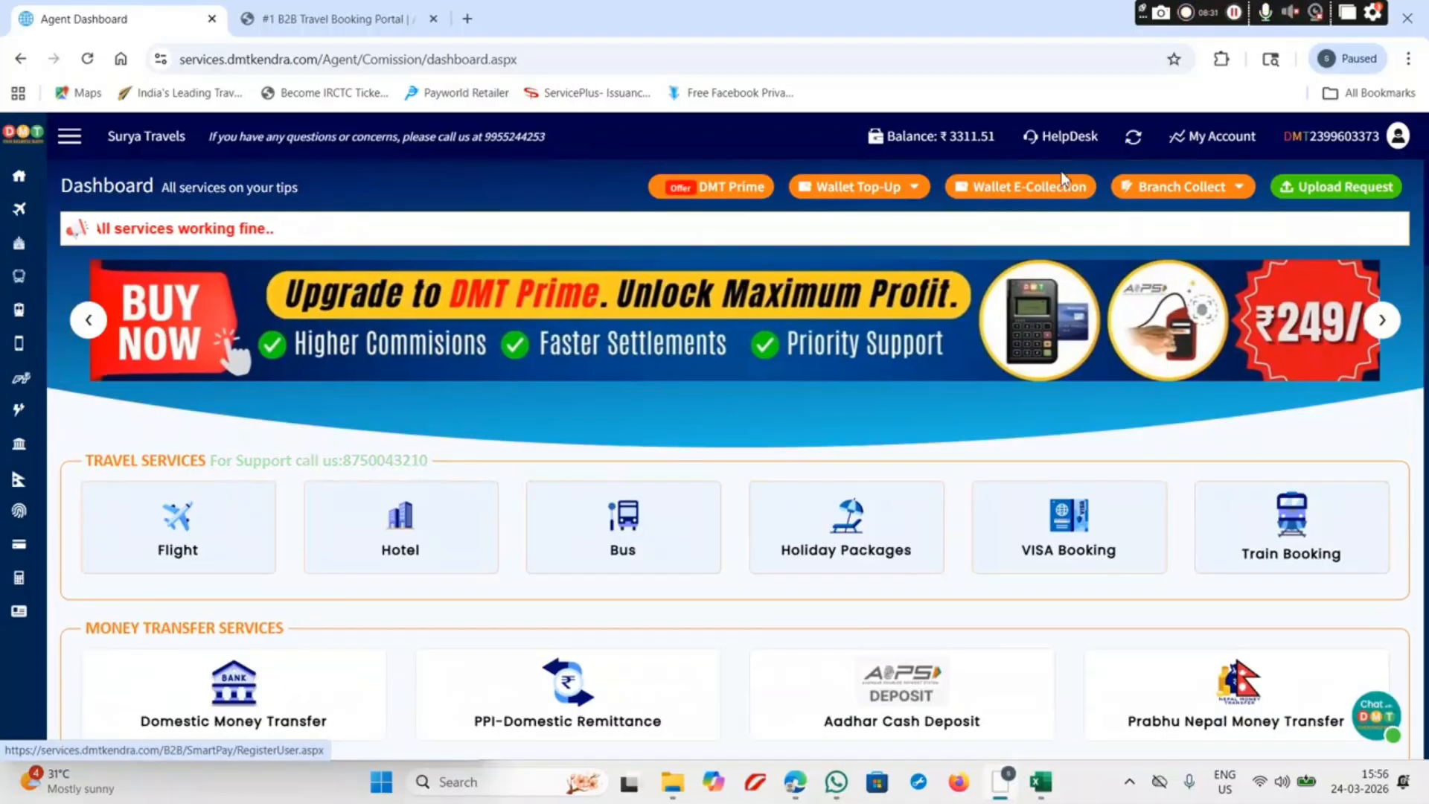
{"action": "left_click", "coordinate": [1134, 139]}
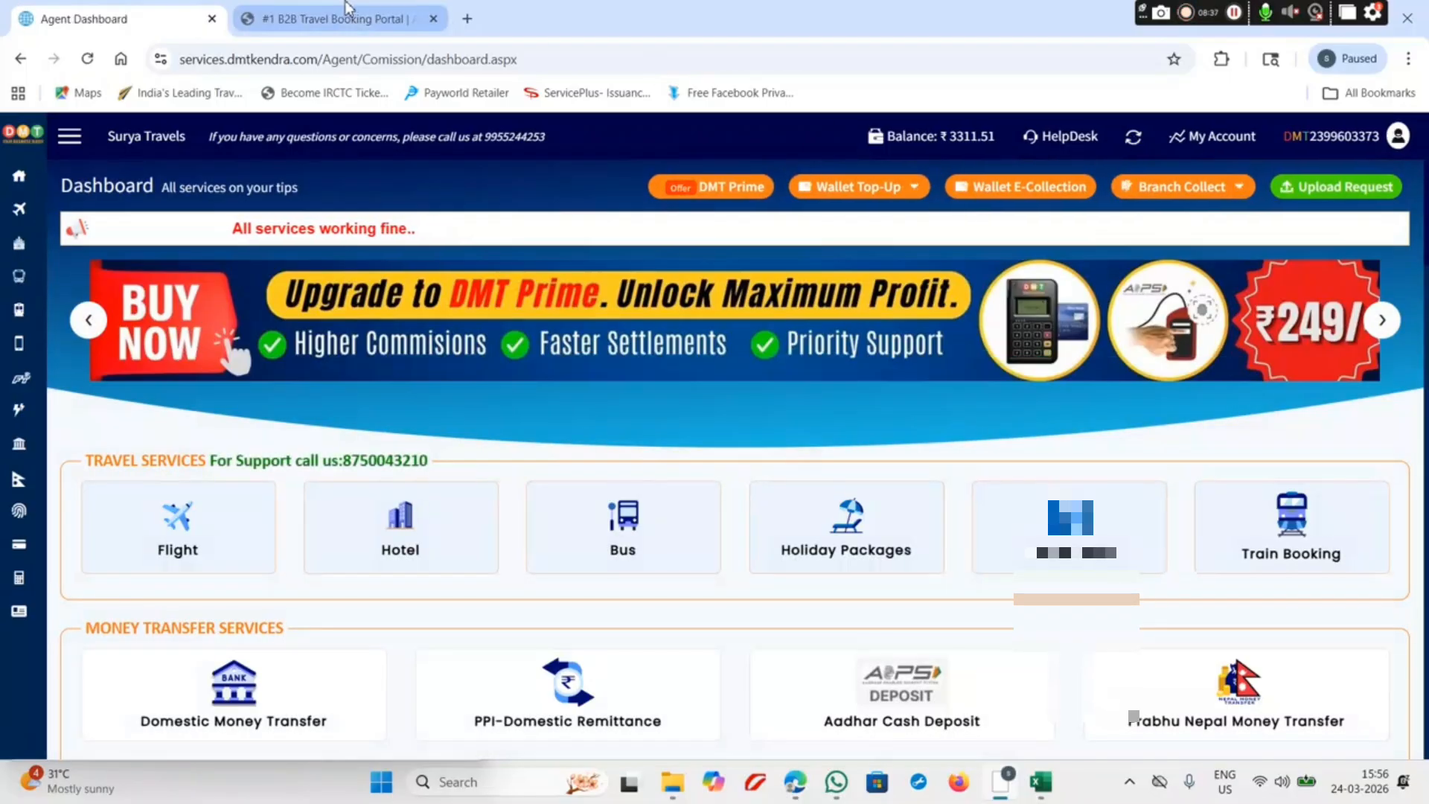
{"action": "left_click", "coordinate": [331, 19]}
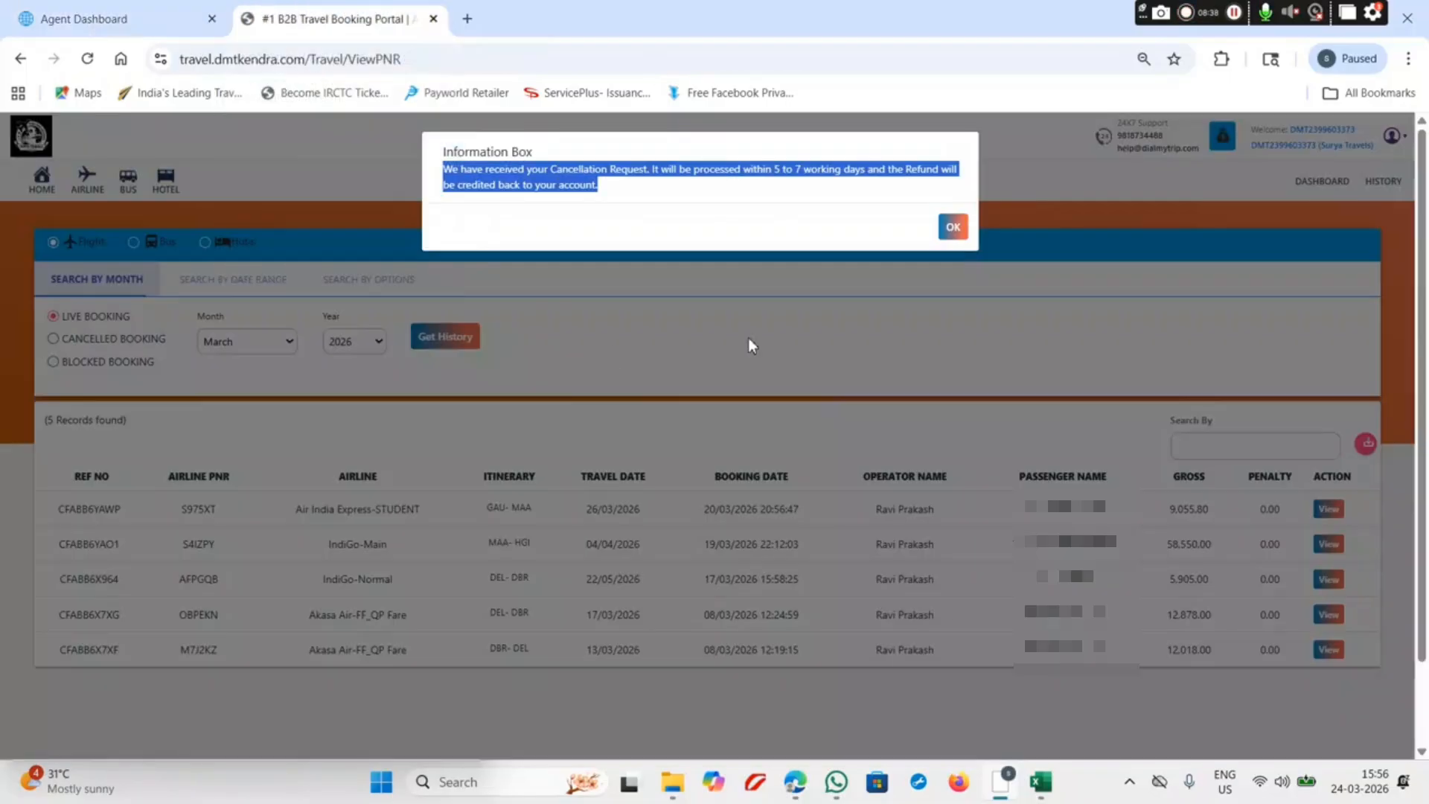
{"action": "left_click", "coordinate": [949, 226]}
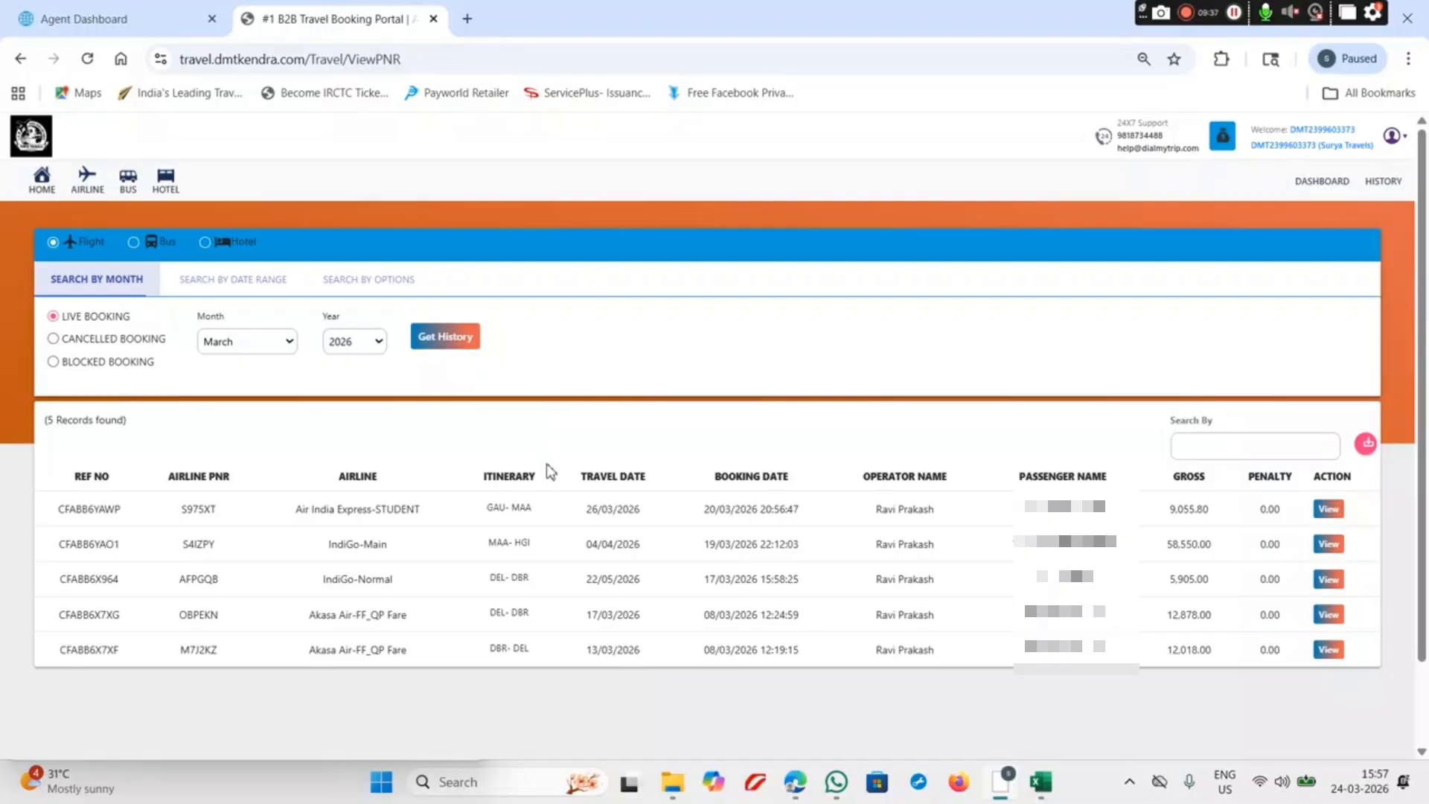
Step: Copy the Air India Express booking's Airline PNR
{"action": "double_click", "coordinate": [202, 506]}
{"action": "right_click", "coordinate": [203, 504]}
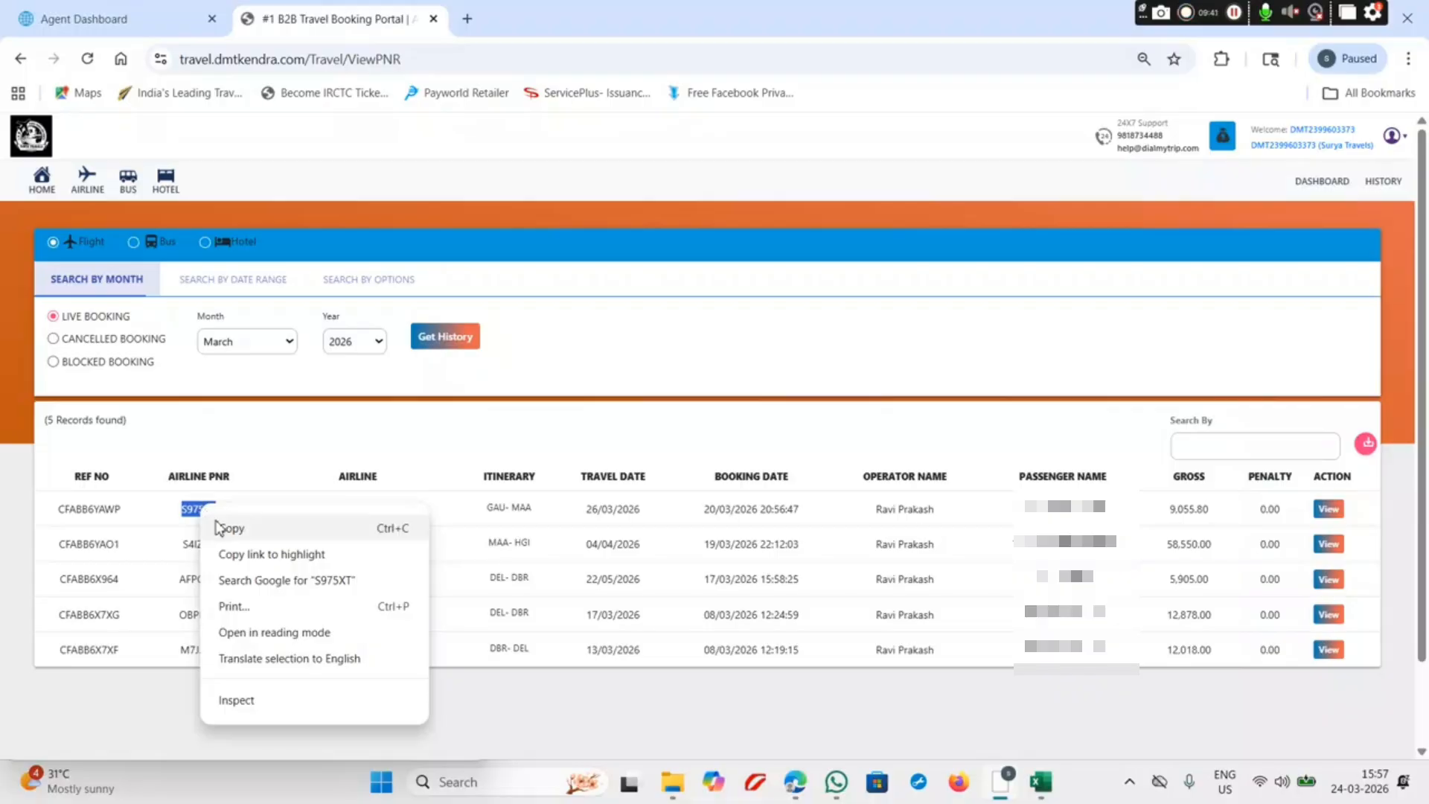
{"action": "left_click", "coordinate": [218, 530]}
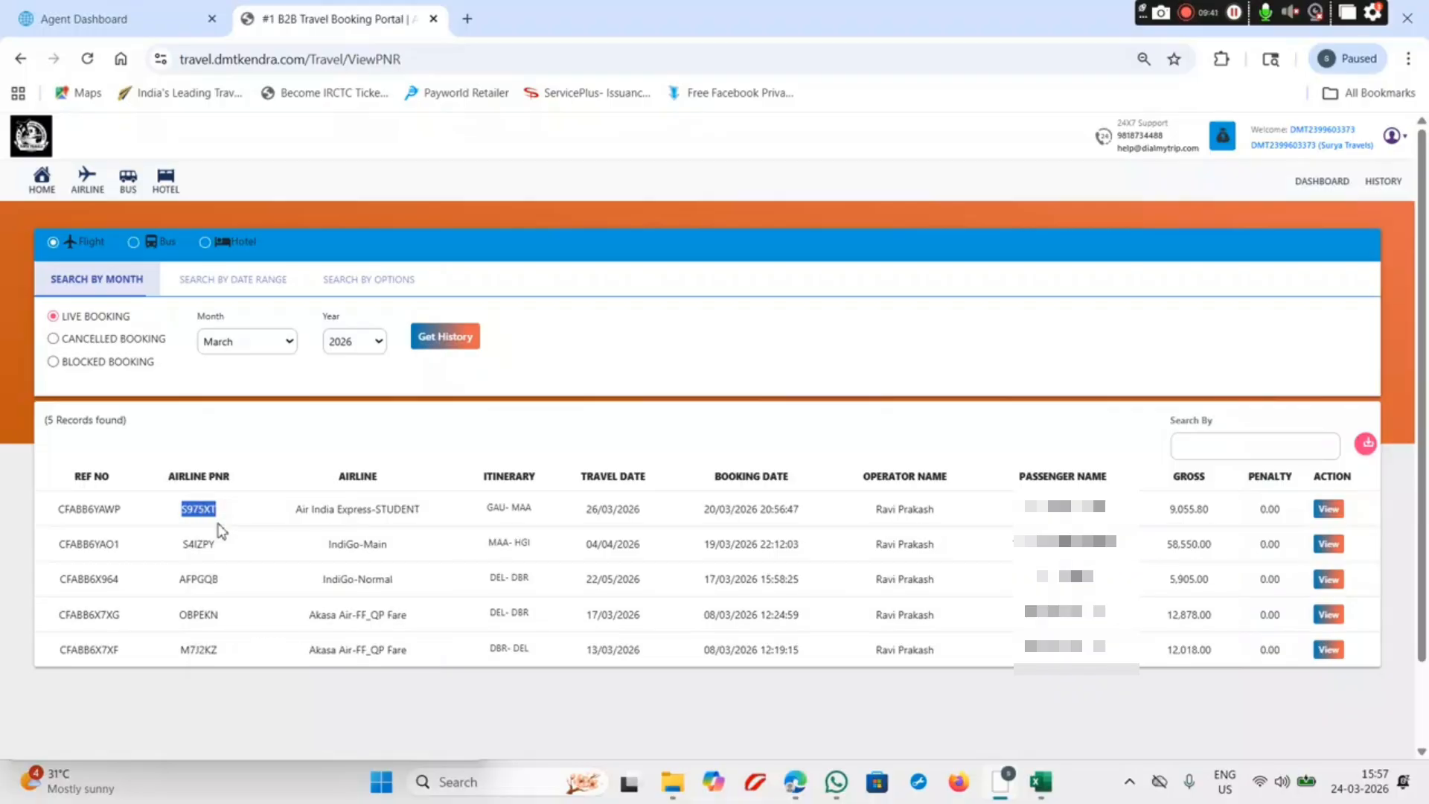
Step: Search Google for 'AIR INDIA EXPRESS' in a new tab
{"action": "left_click", "coordinate": [467, 19]}
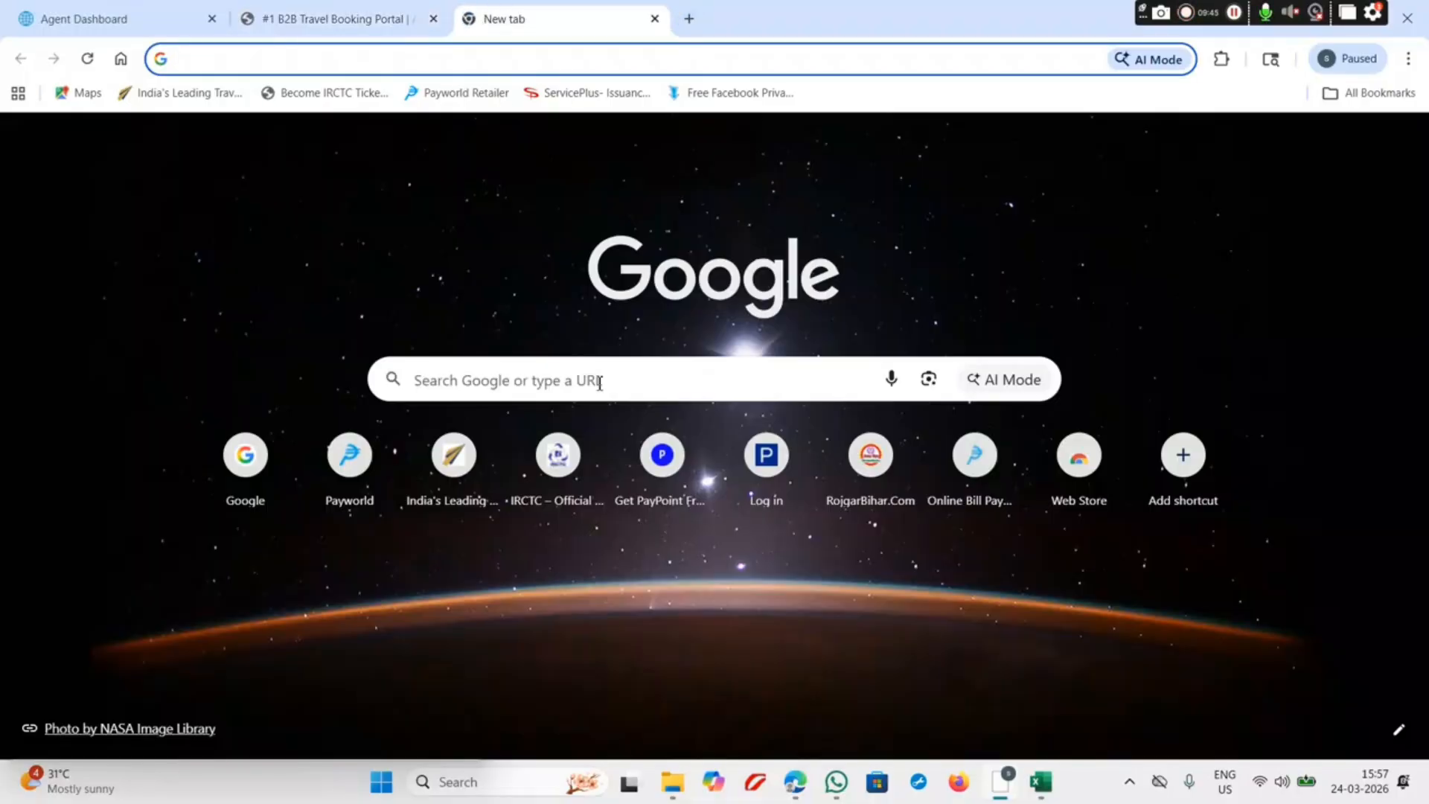
{"action": "left_click", "coordinate": [600, 383]}
{"action": "type", "text": "A"}
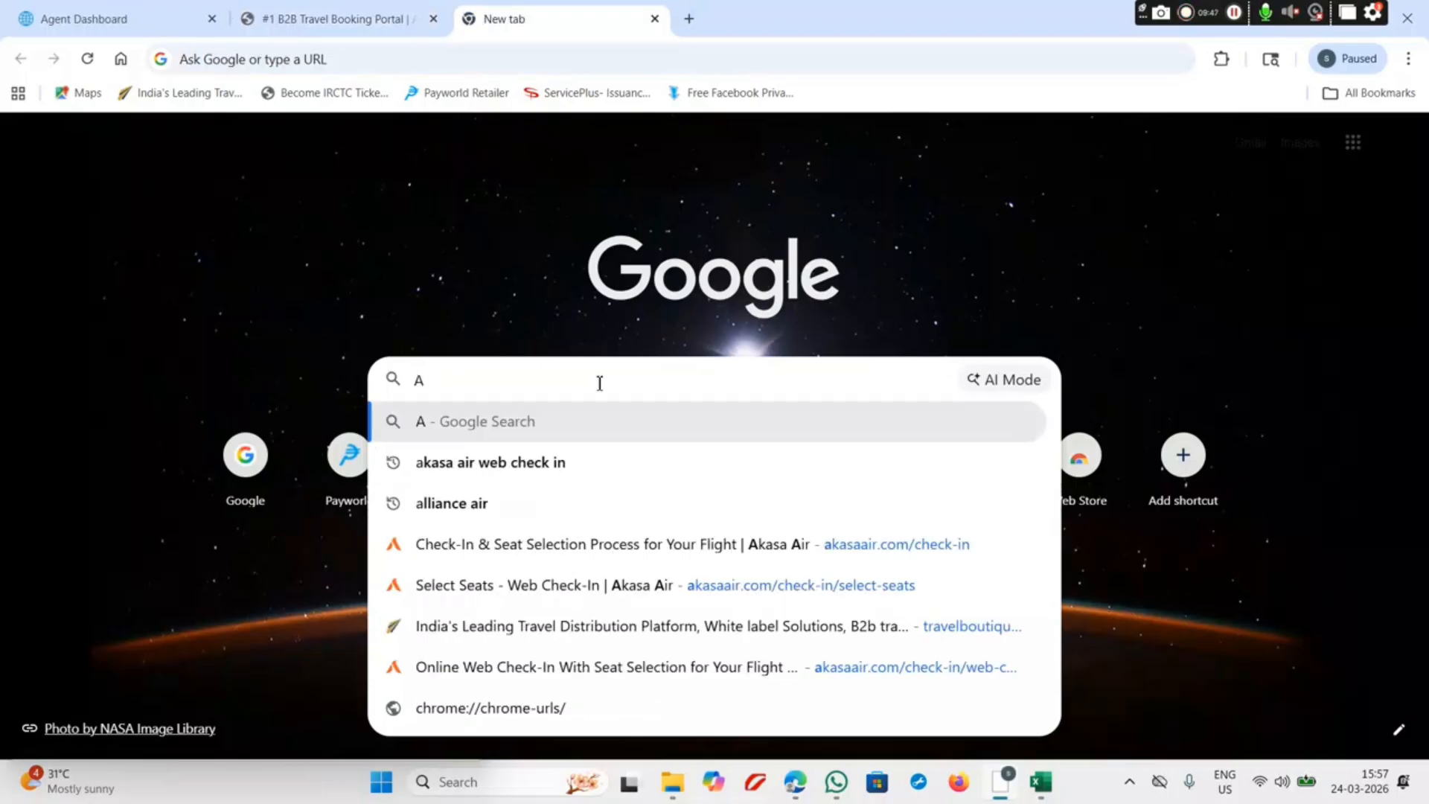
{"action": "type", "text": "IR"}
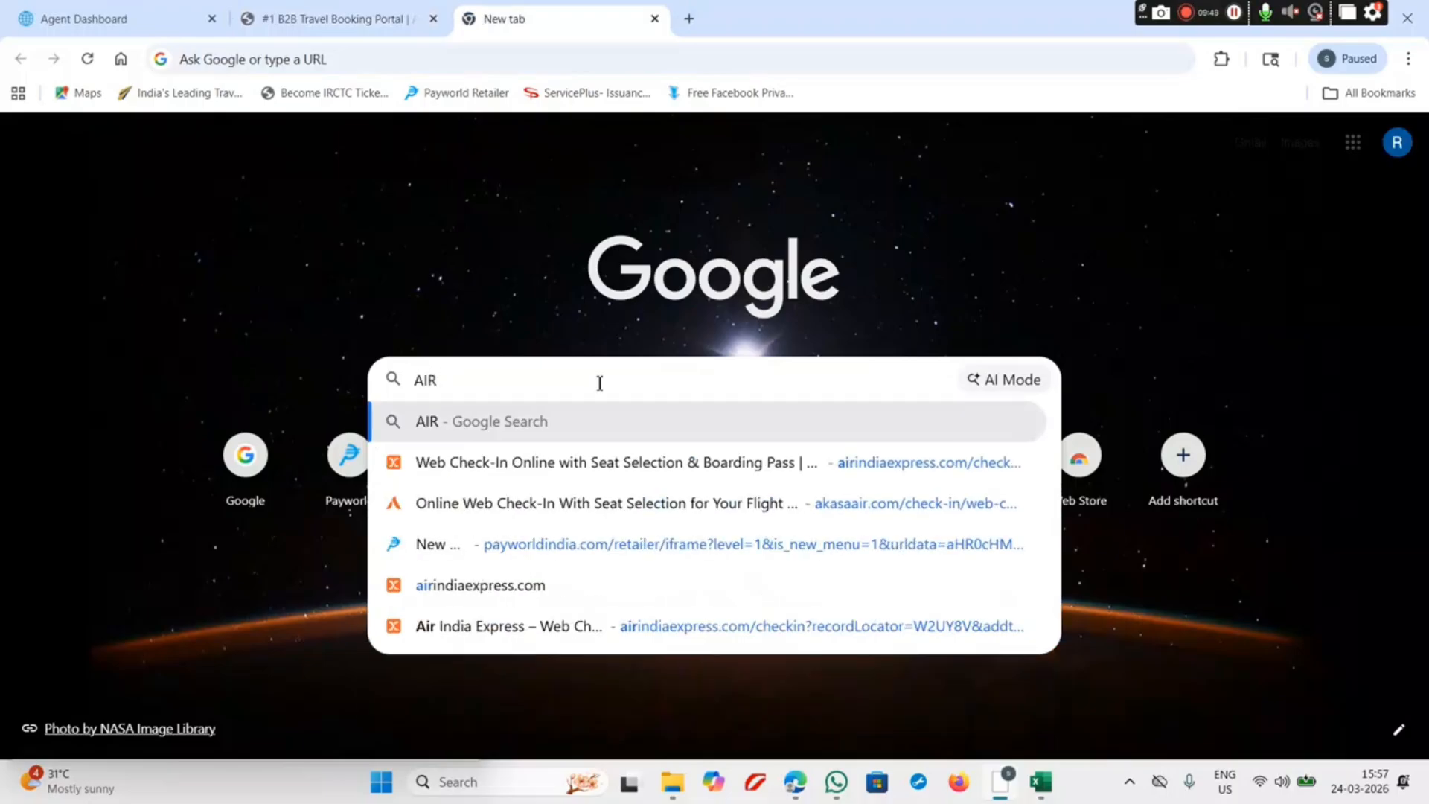
{"action": "type", "text": " IN"}
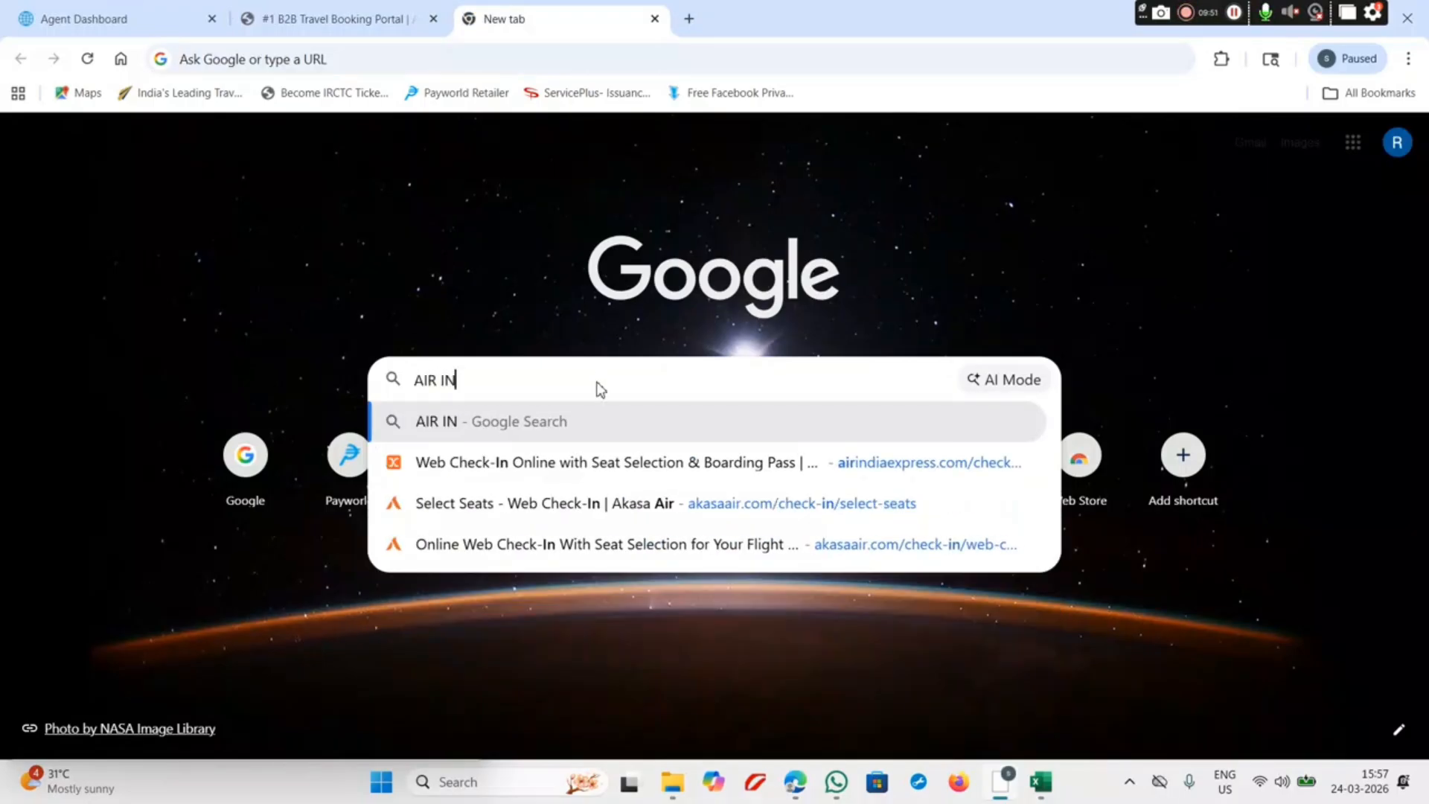
{"action": "type", "text": "DIA E"}
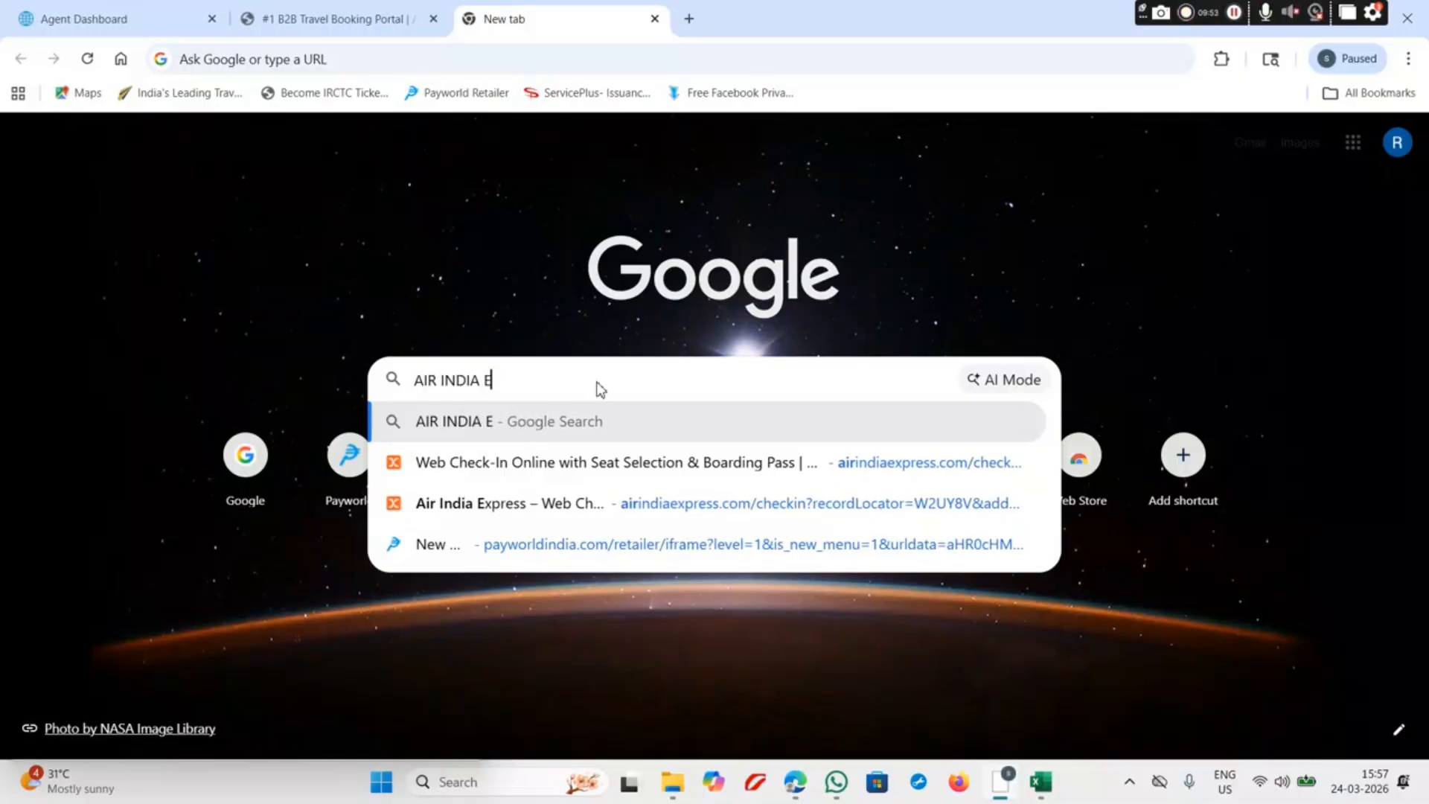
{"action": "type", "text": "XPRESS"}
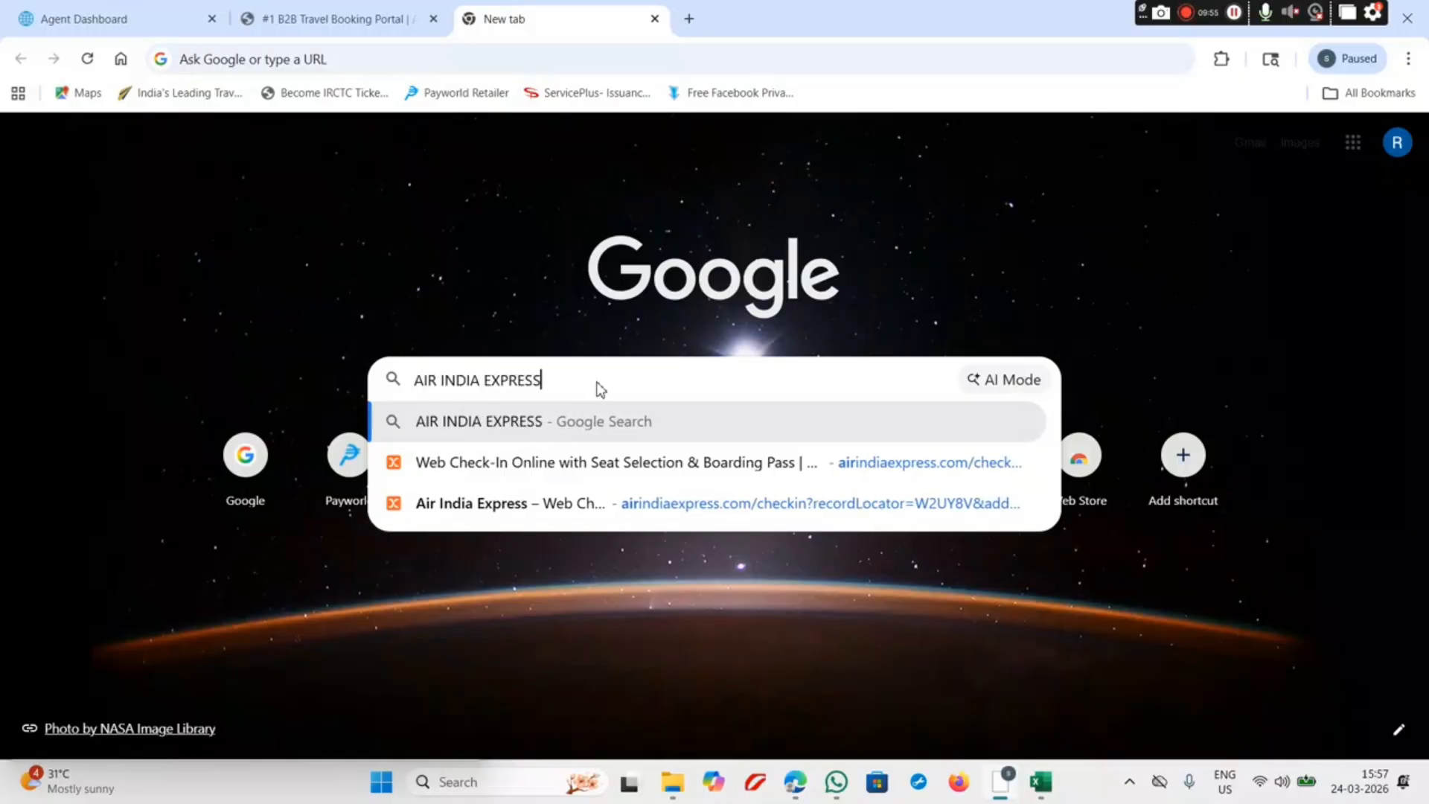
{"action": "left_click", "coordinate": [588, 429]}
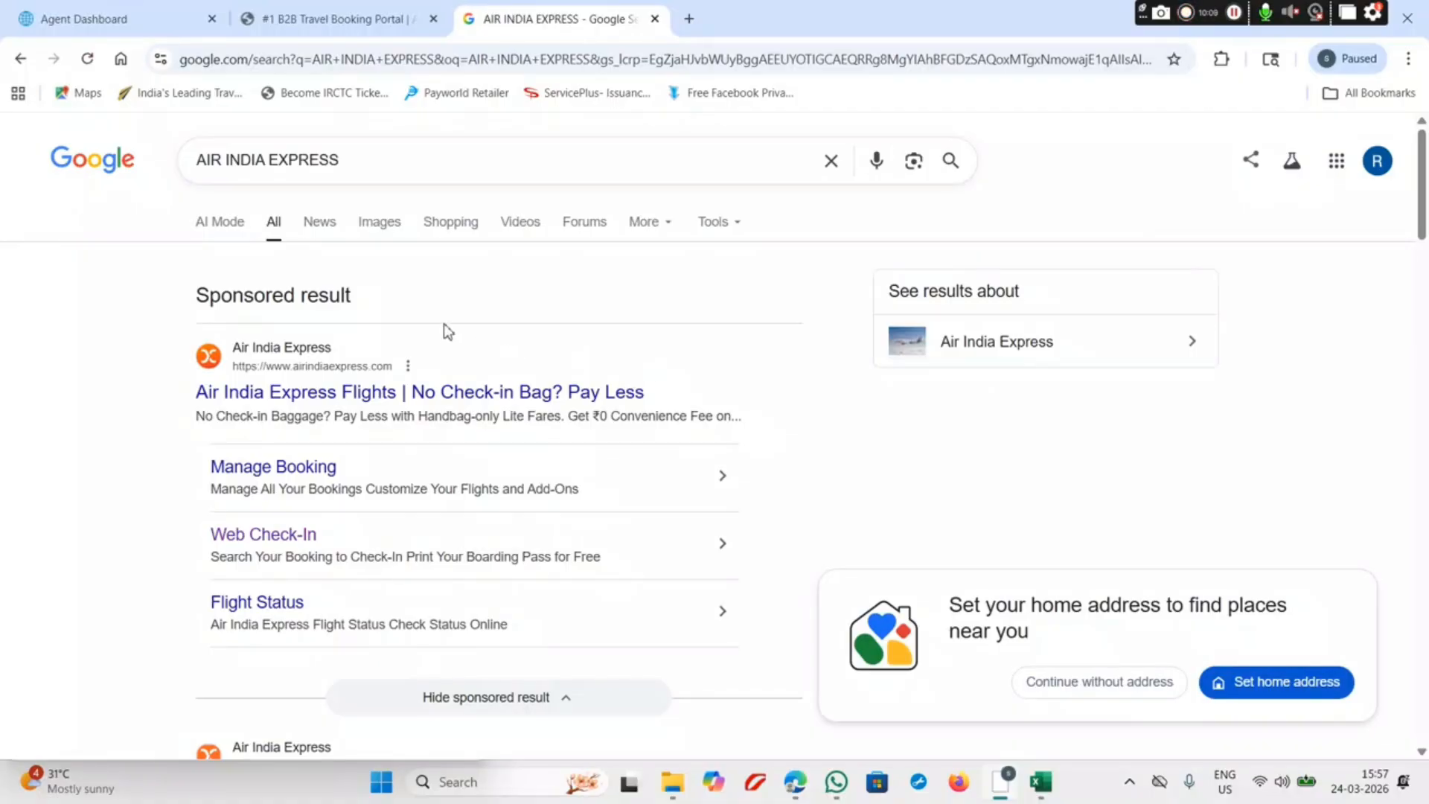
Step: Open the Air India Express Flights sponsored result from the Google results
{"action": "left_click", "coordinate": [442, 396]}
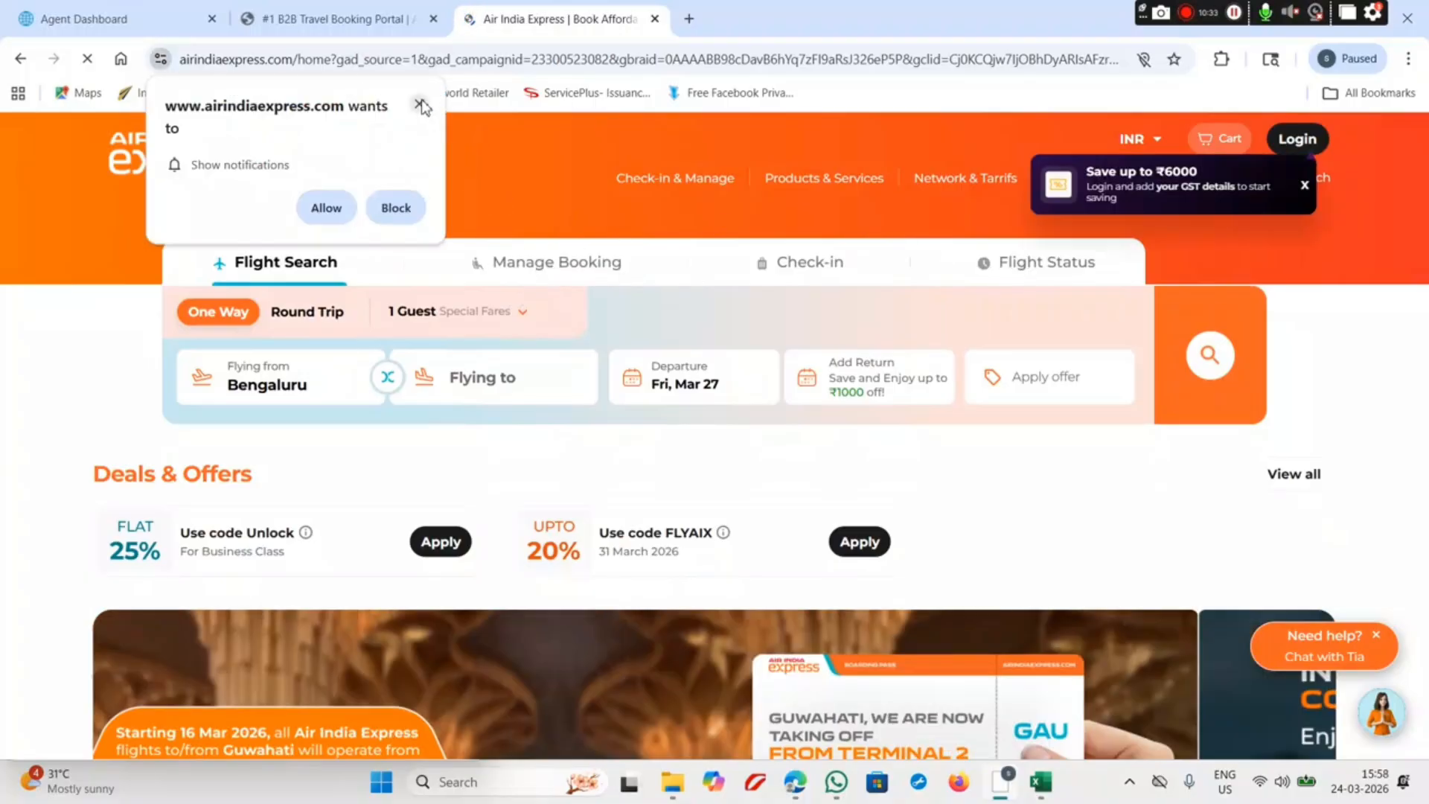
Step: Dismiss the notification request, then look up the booking by the passenger's last name and the pasted PNR
{"action": "left_click", "coordinate": [420, 105]}
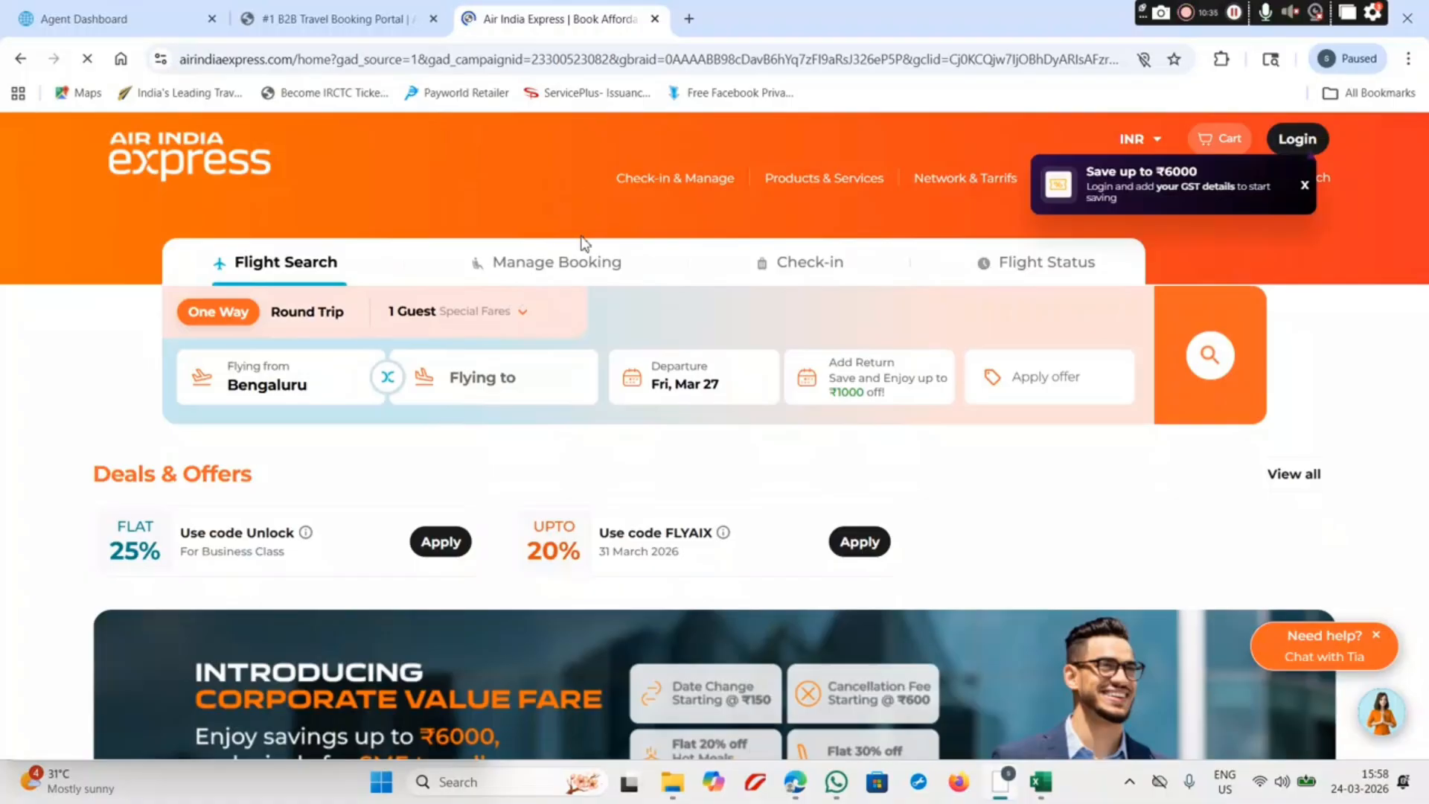
{"action": "mouse_move", "coordinate": [692, 185]}
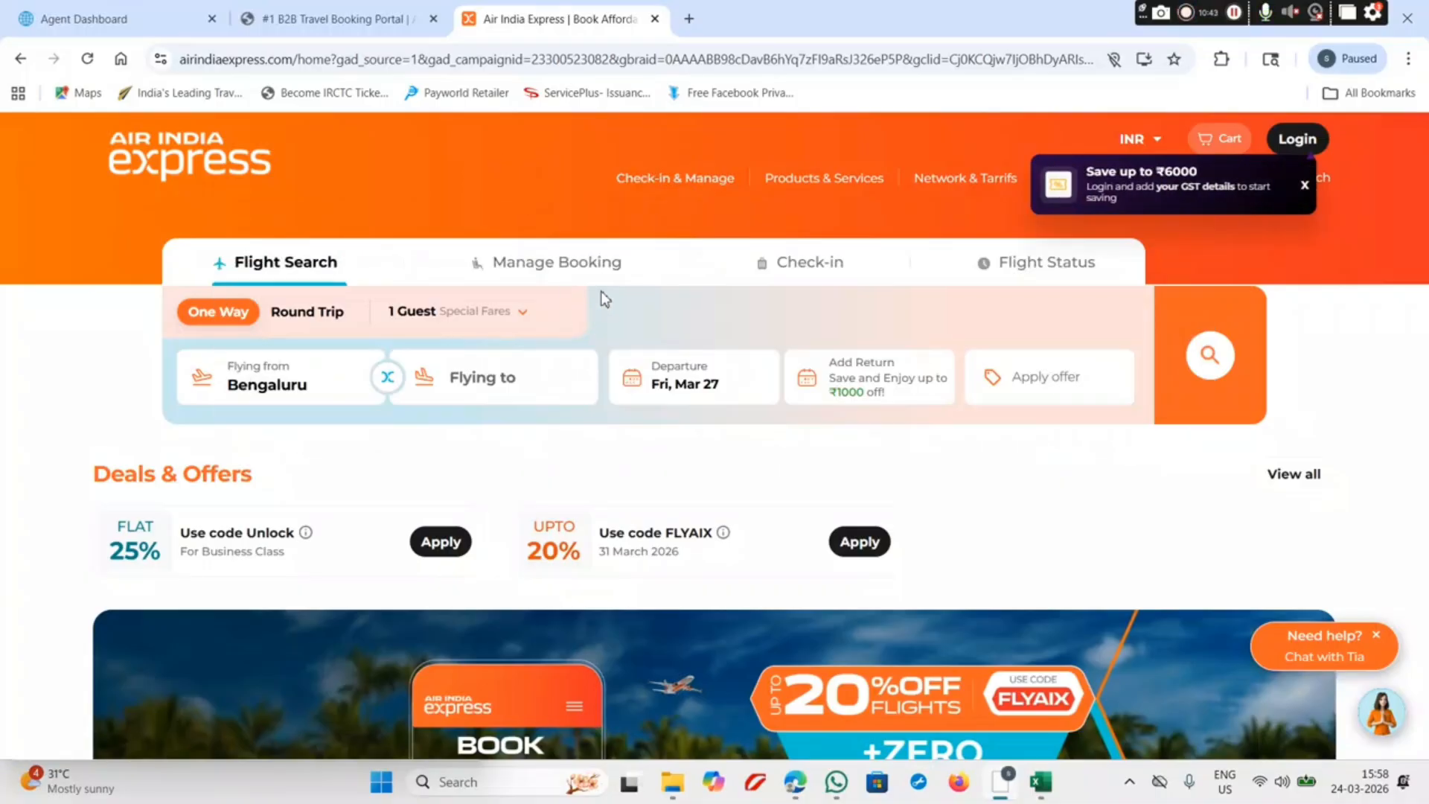
{"action": "left_click", "coordinate": [595, 268]}
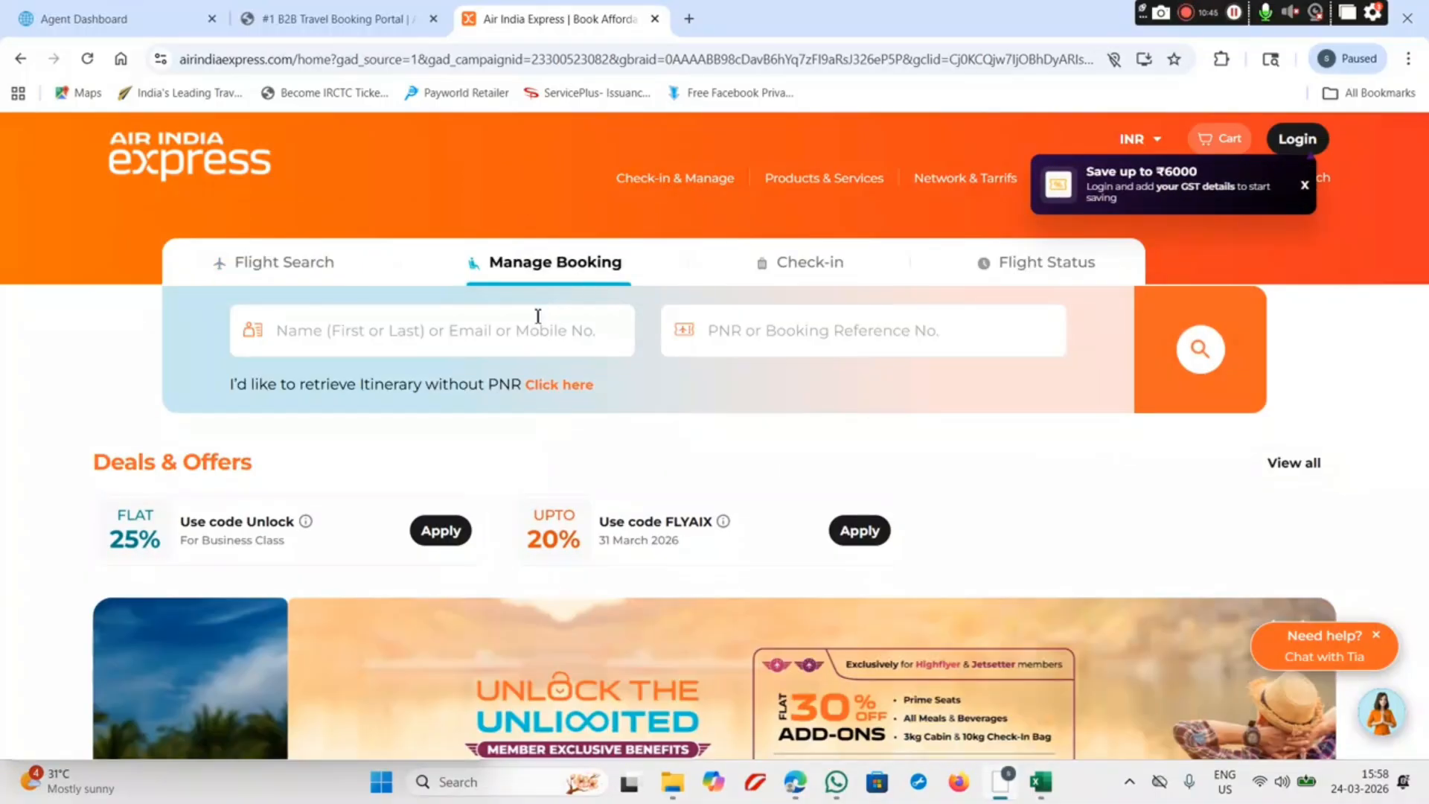
{"action": "left_click", "coordinate": [531, 321]}
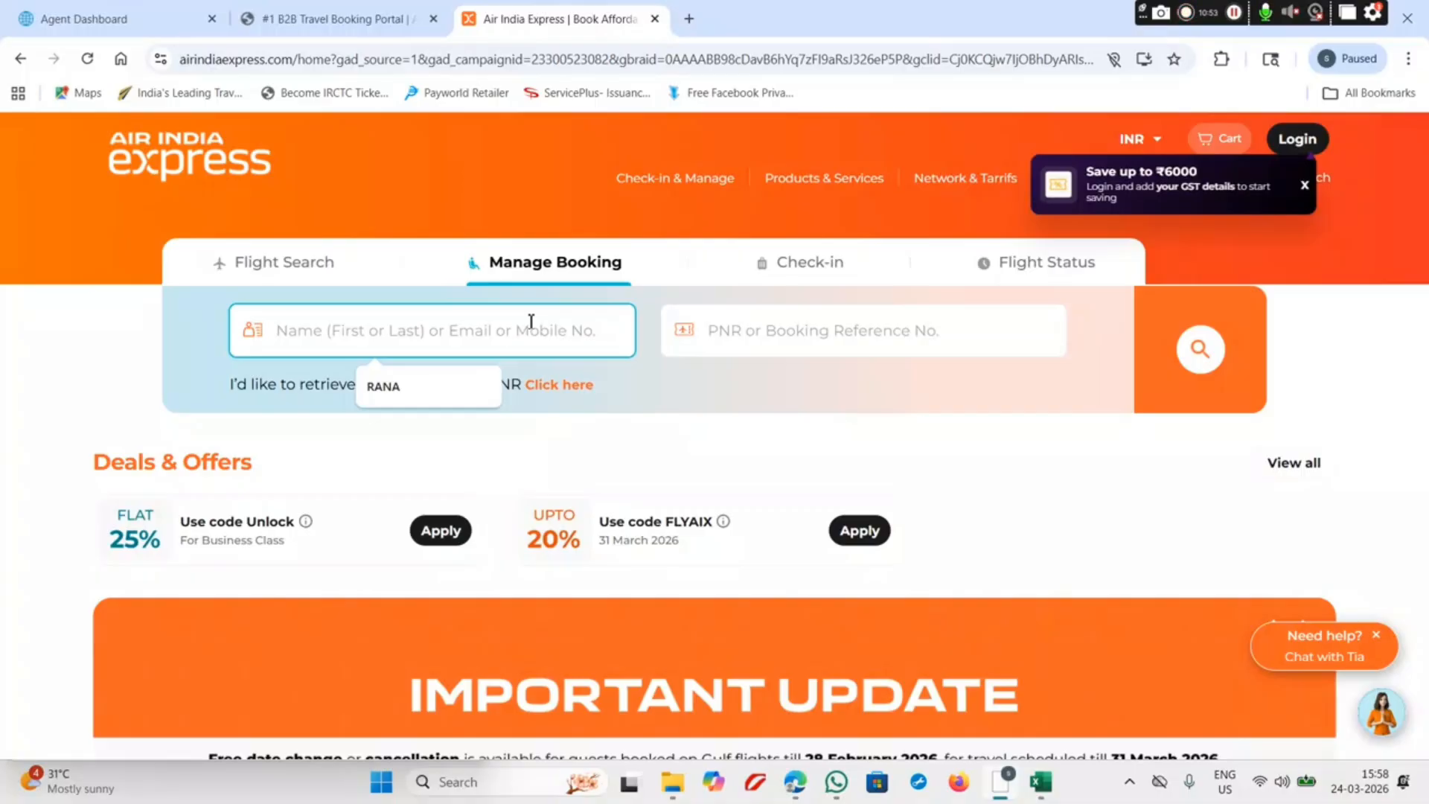
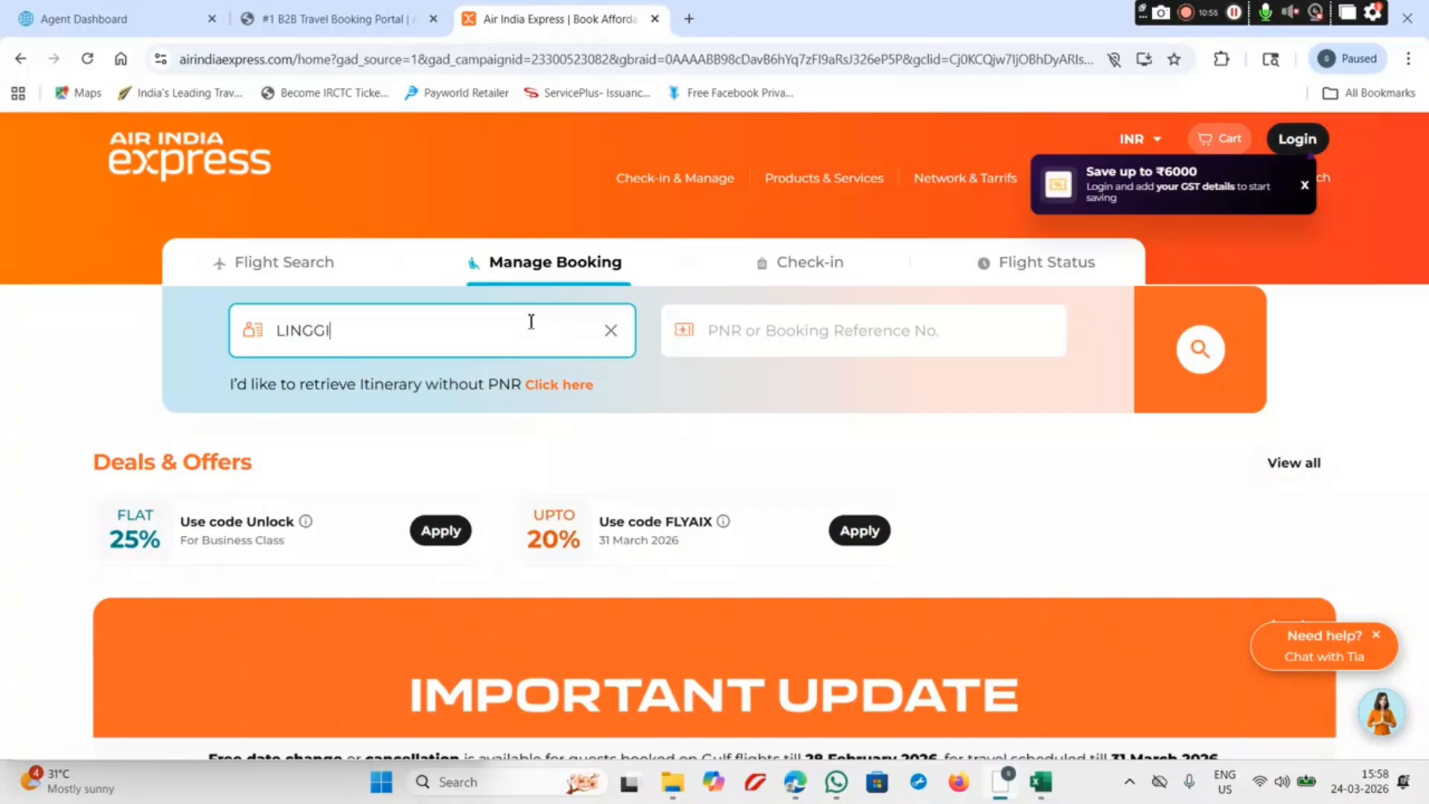
{"action": "left_click", "coordinate": [720, 330]}
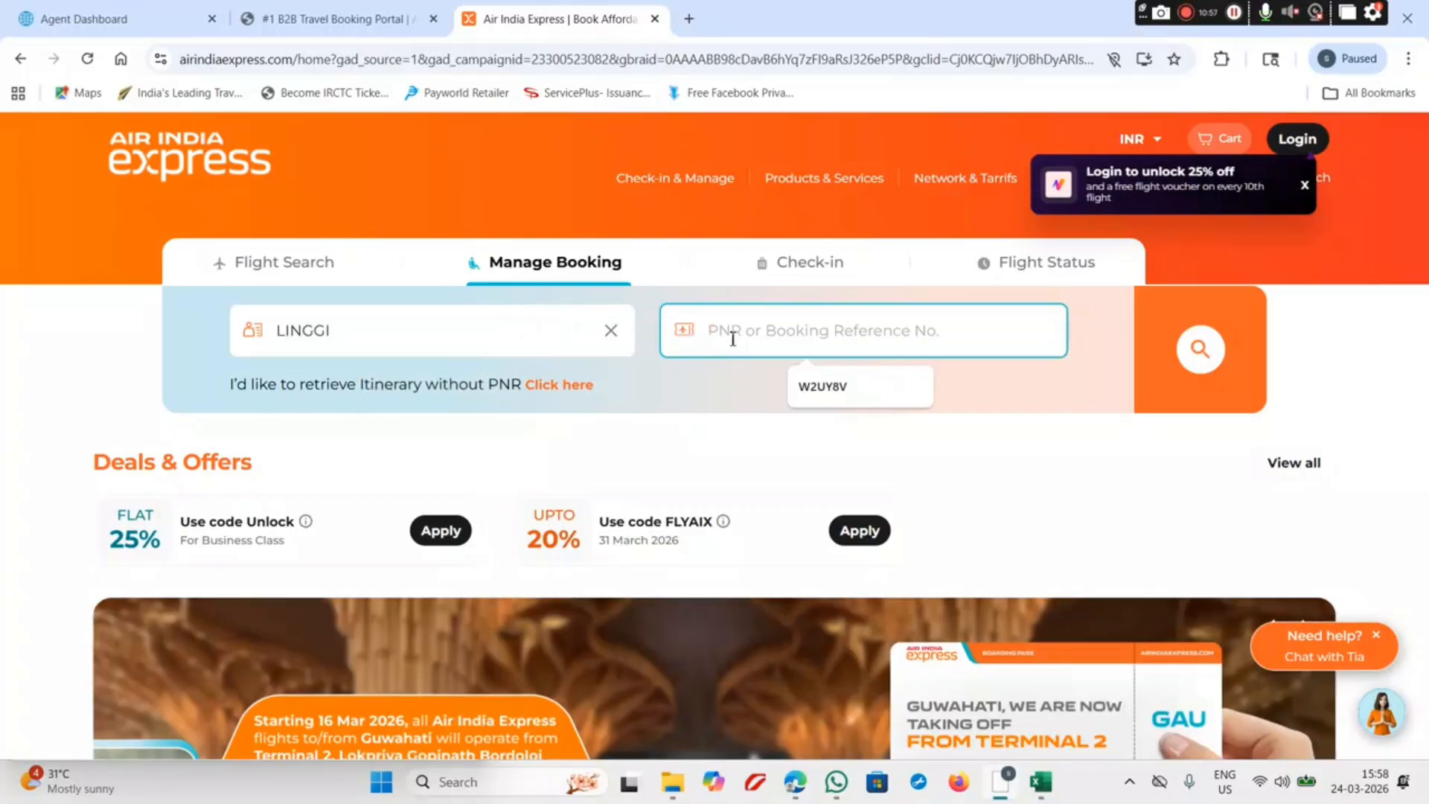
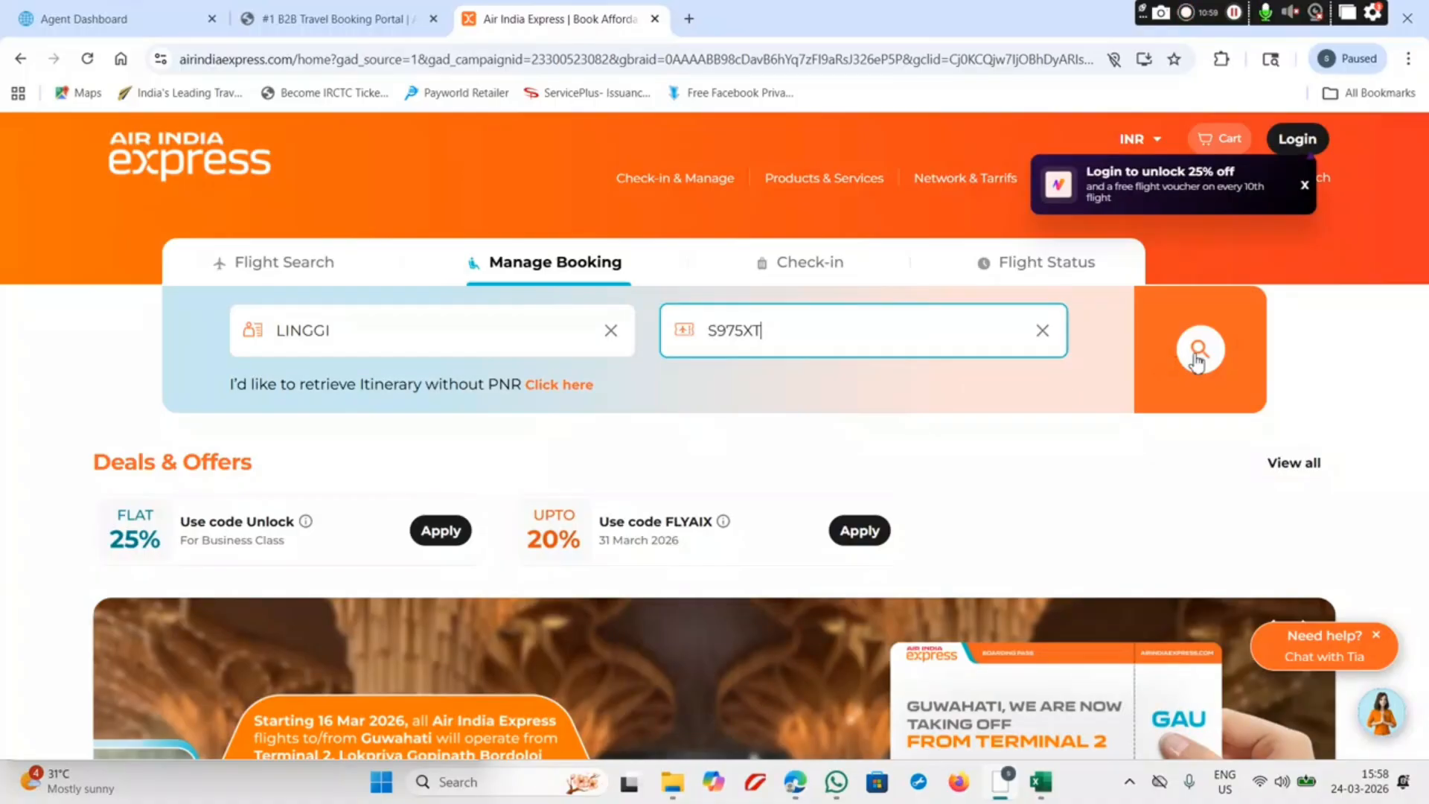
{"action": "left_click", "coordinate": [1197, 360]}
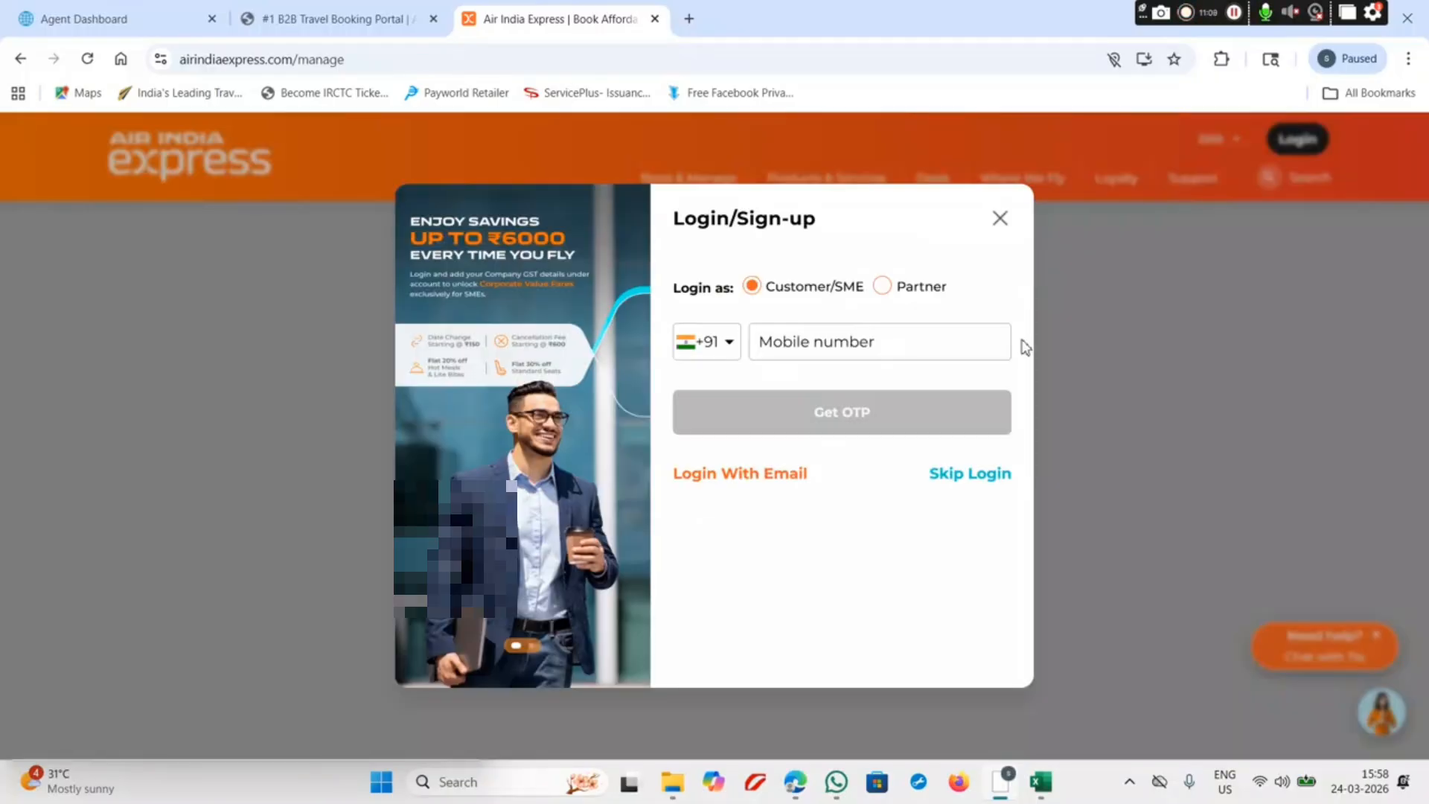
Step: Skip login and scroll to the IX 2652 Guwahati–Chennai booking details for Thu, Mar 26
{"action": "left_click", "coordinate": [987, 485]}
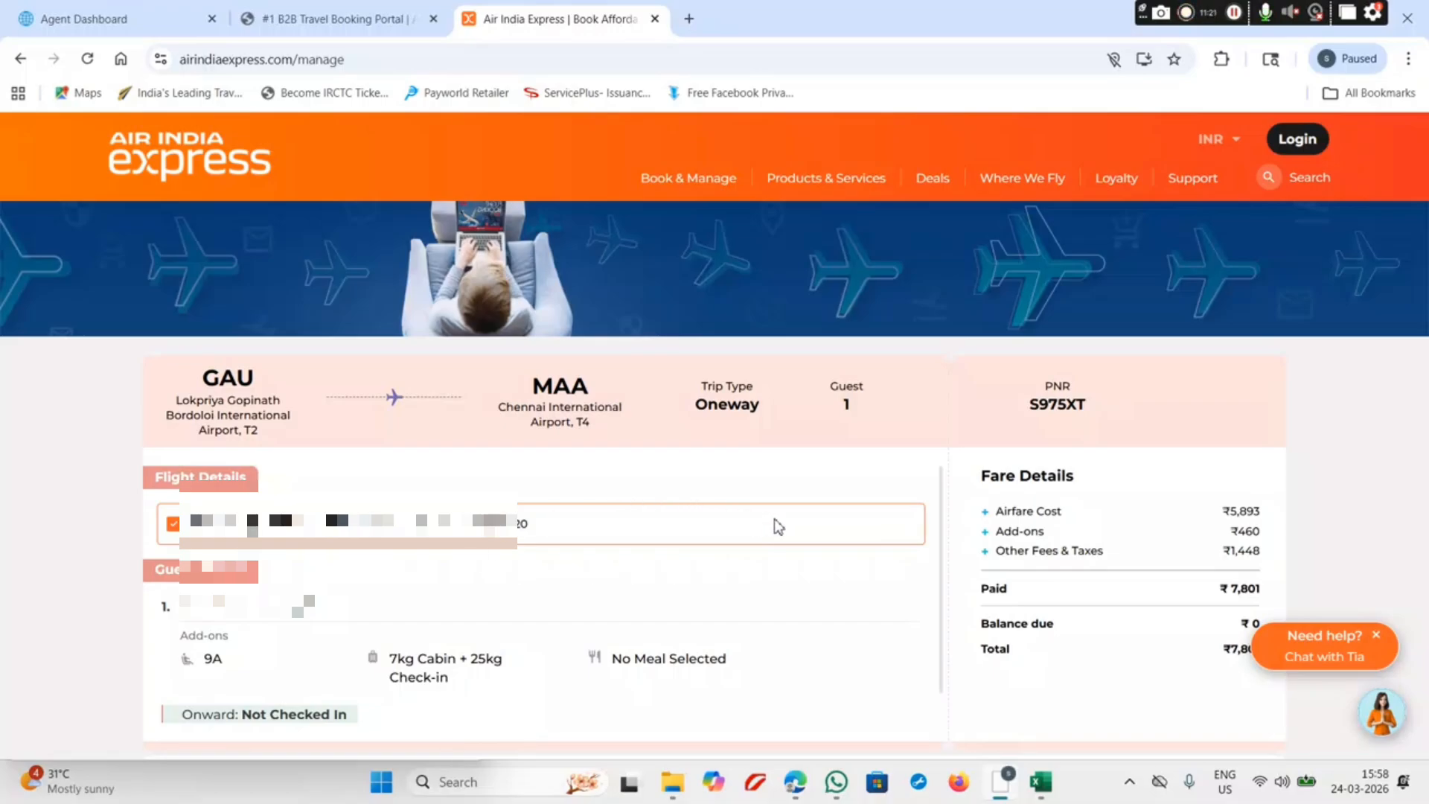
{"action": "scroll", "coordinate": [778, 527], "scroll_direction": "down", "scroll_amount": 3}
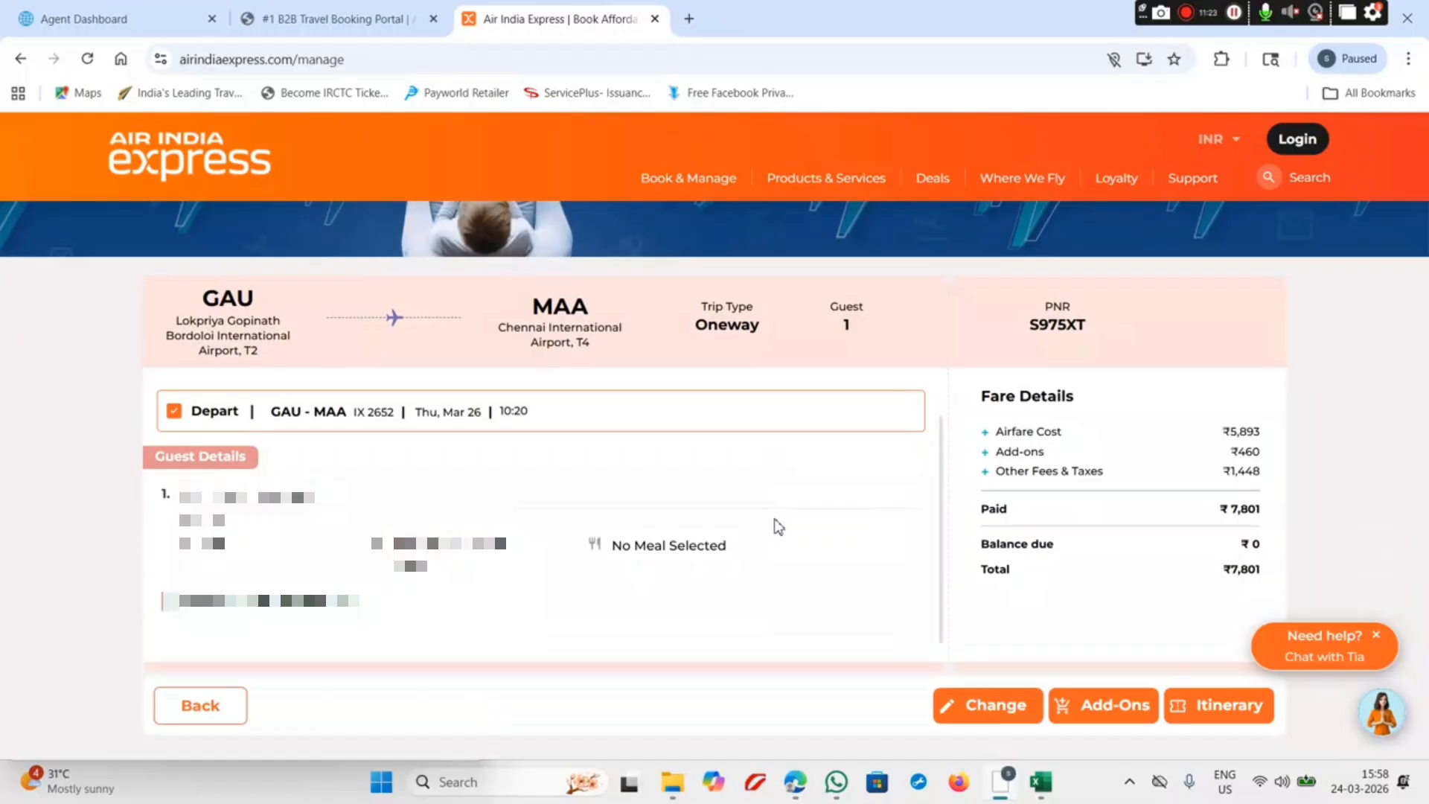